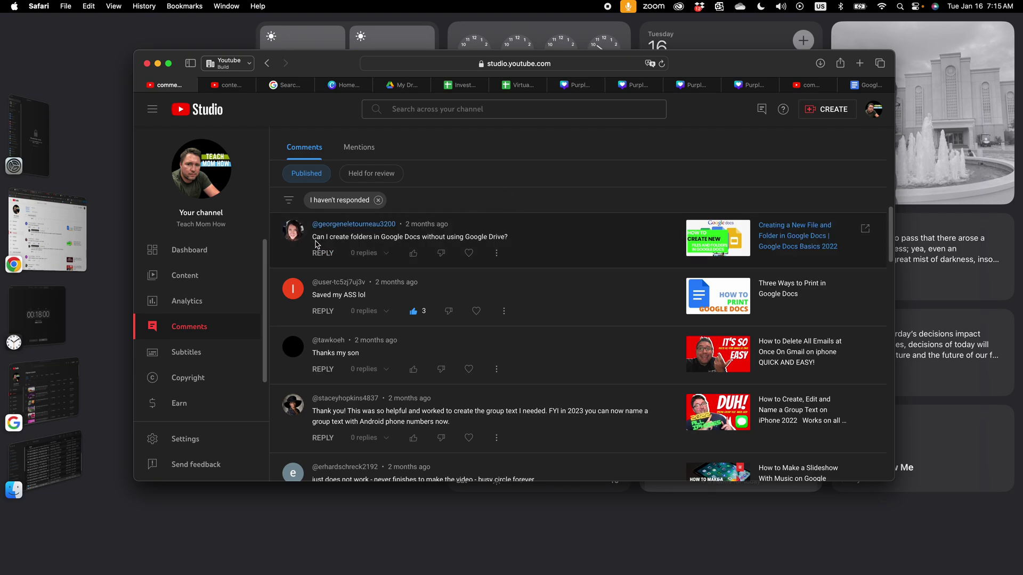
- Select the first comment's text asking about creating folders in Google Docs without Drive
left_click_drag(313, 237, 508, 238)
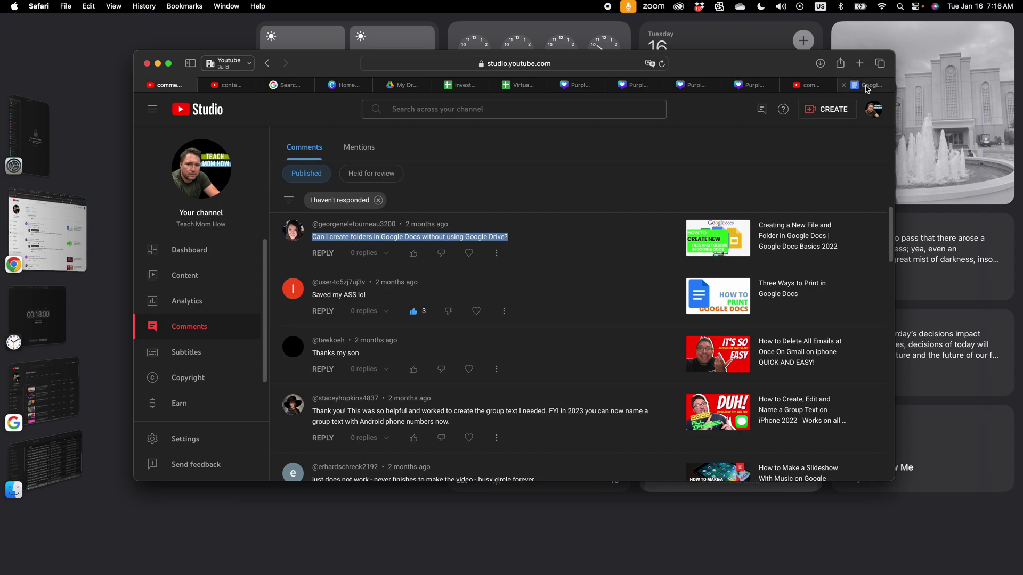
- Browse the Google Docs home page with its templates and recent documents, briefly checking My Drive
left_click(867, 85)
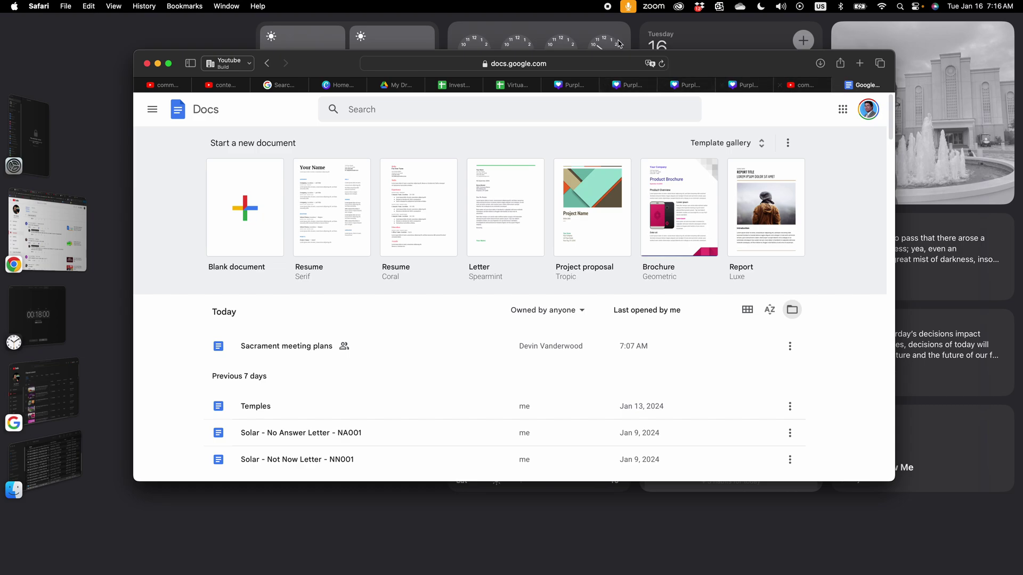
scroll(408, 224, "down", 5)
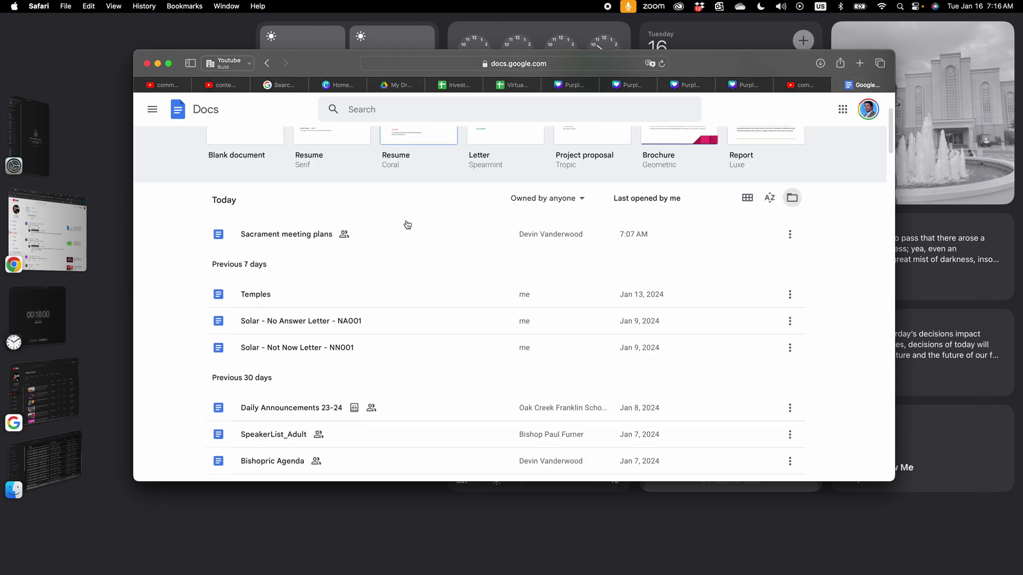
scroll(408, 224, "up", 5)
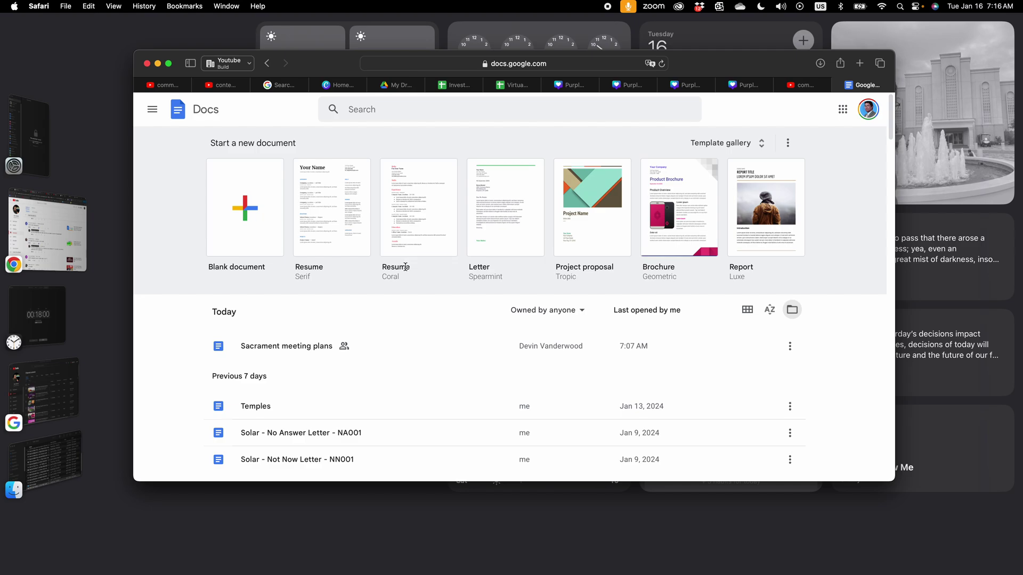
scroll(404, 265, "down", 2)
scroll(405, 265, "up", 2)
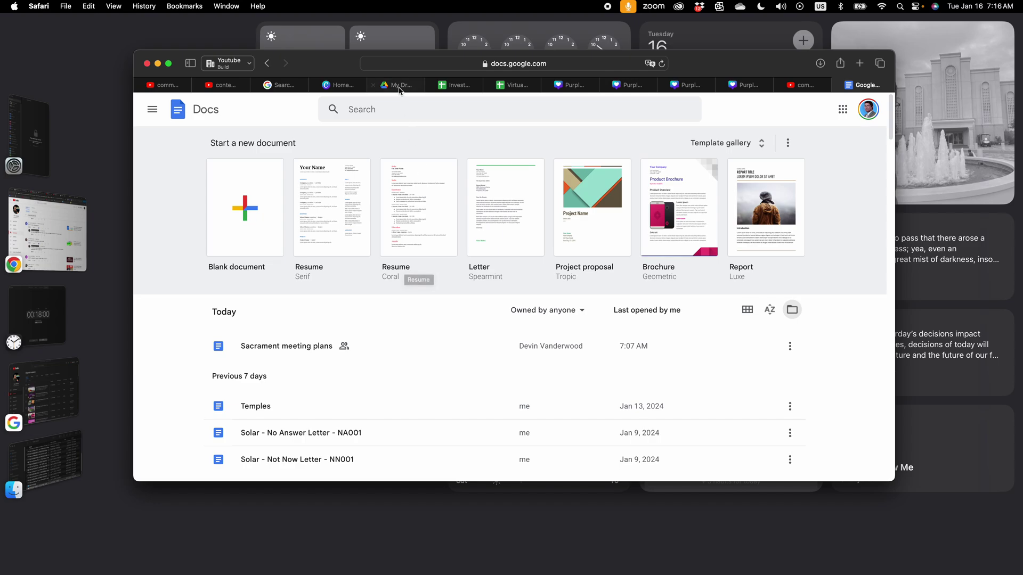
left_click(398, 85)
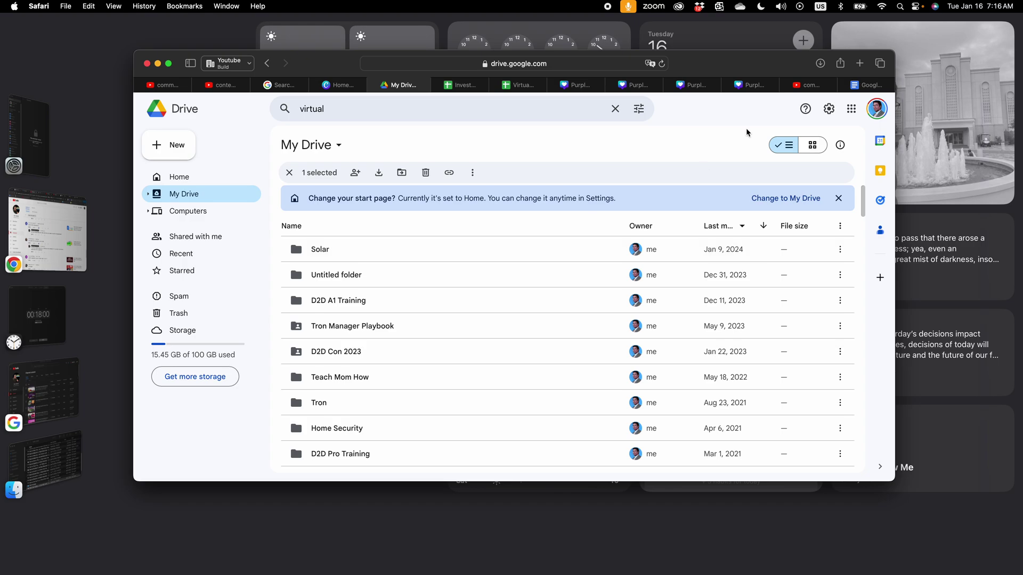
left_click(868, 87)
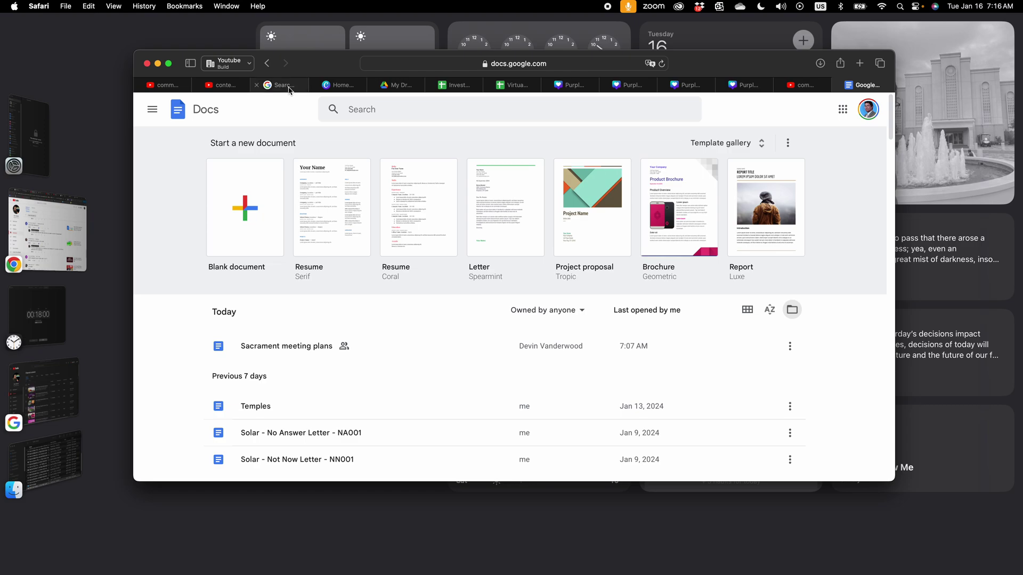
mouse_move(289, 89)
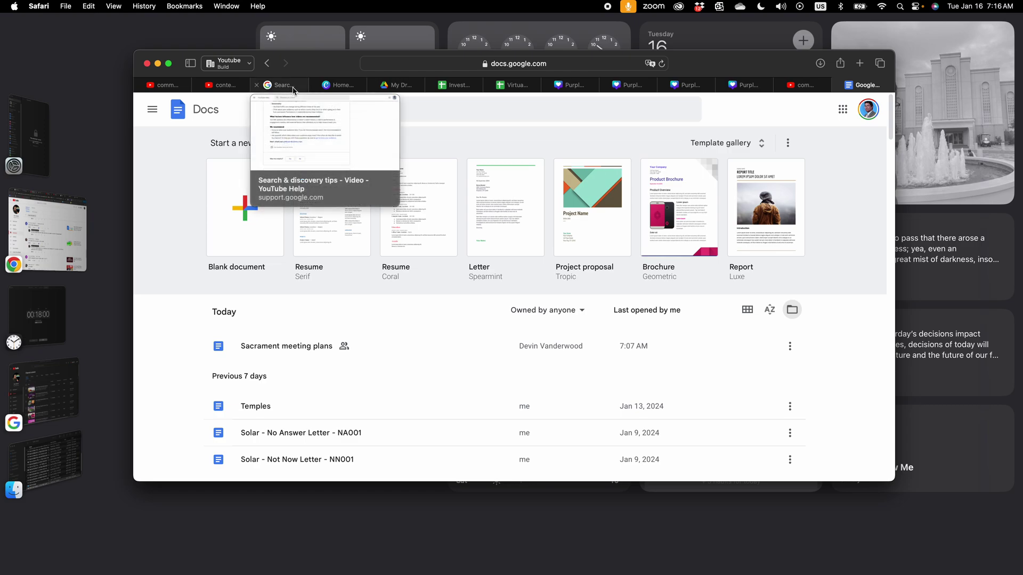
mouse_move(455, 89)
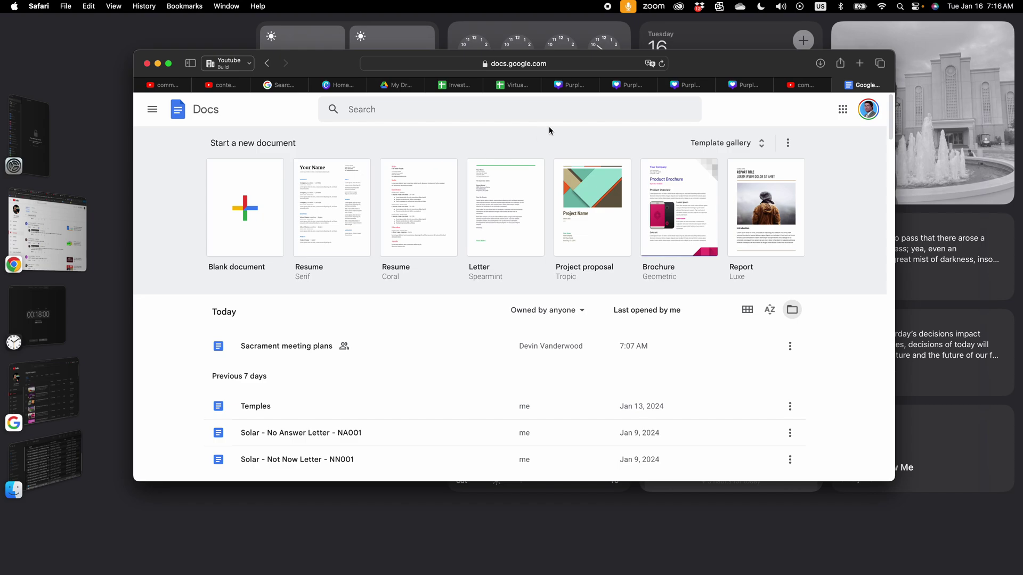
- Drag the My Drive tab next to the Google Docs tab in Safari
left_click(404, 86)
left_click_drag(406, 89, 812, 88)
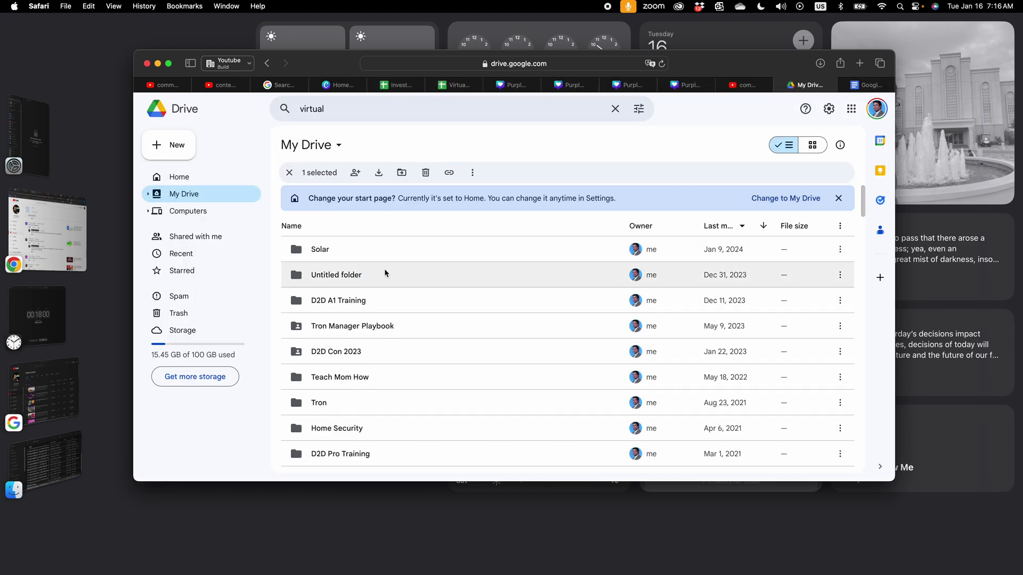
scroll(347, 280, "down", 5)
scroll(349, 283, "down", 8)
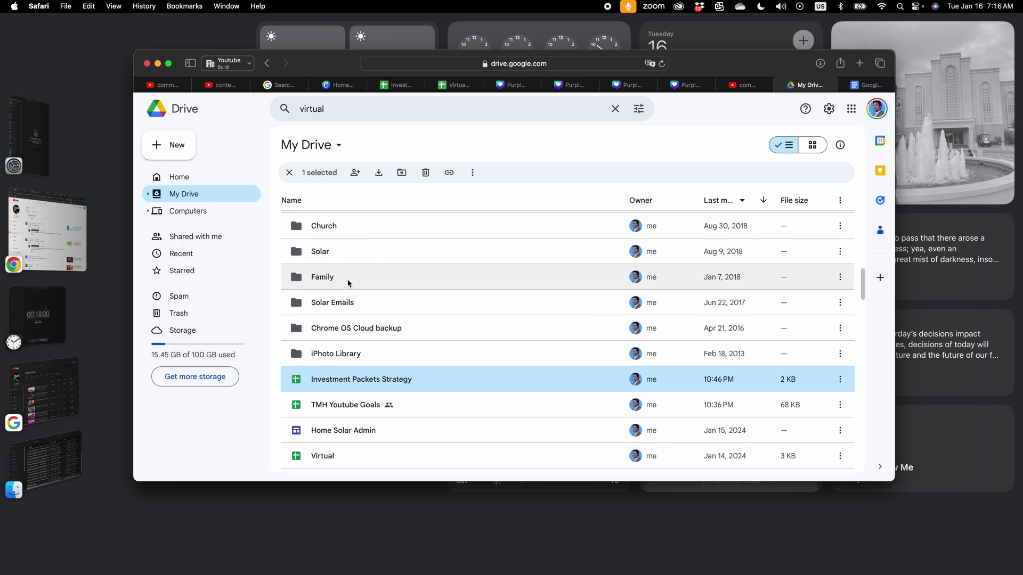
scroll(361, 320, "up", 13)
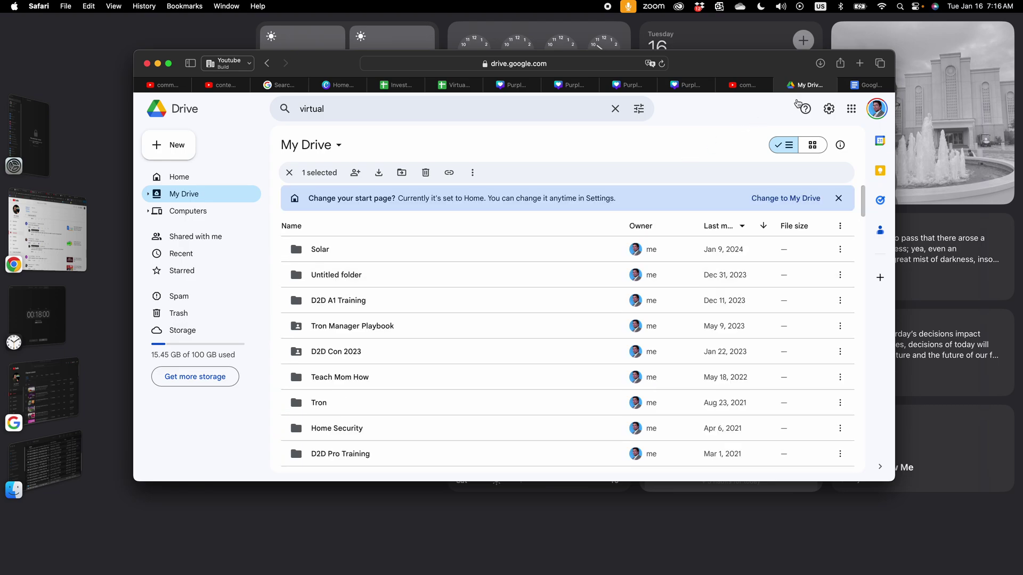
left_click(864, 86)
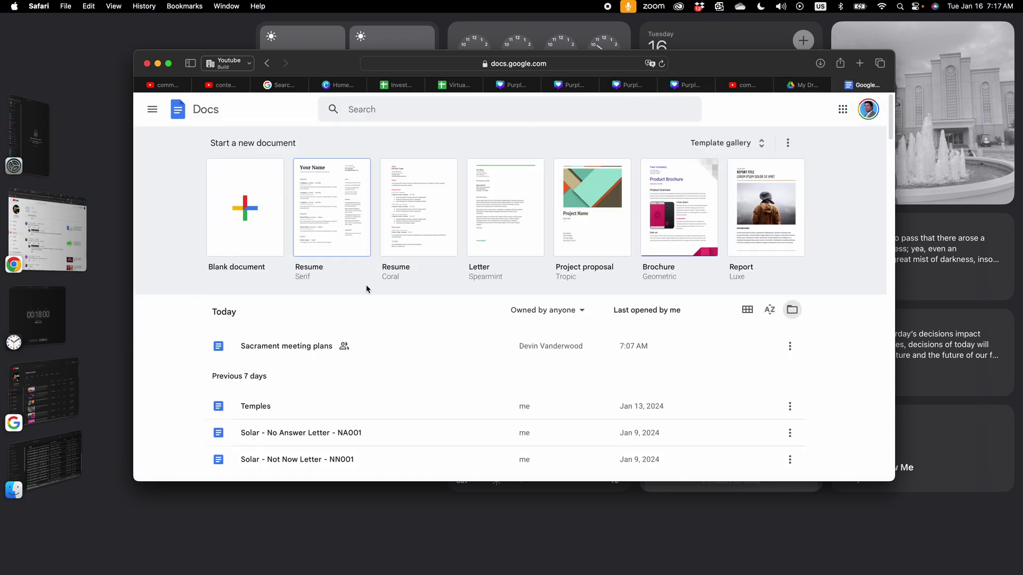
left_click(807, 86)
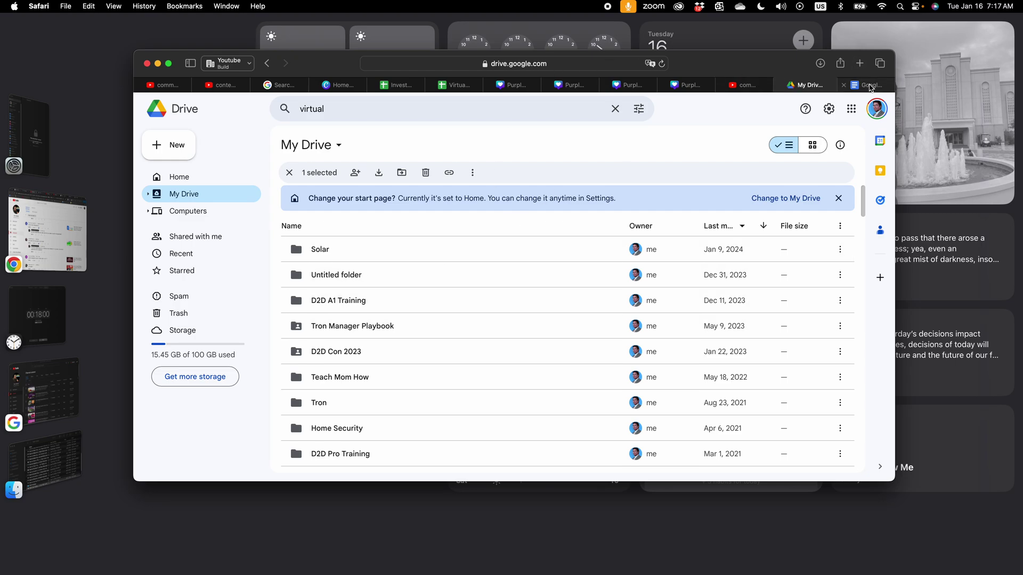
- Look over the Google Docs home page again, then return to the My Drive list
mouse_move(868, 87)
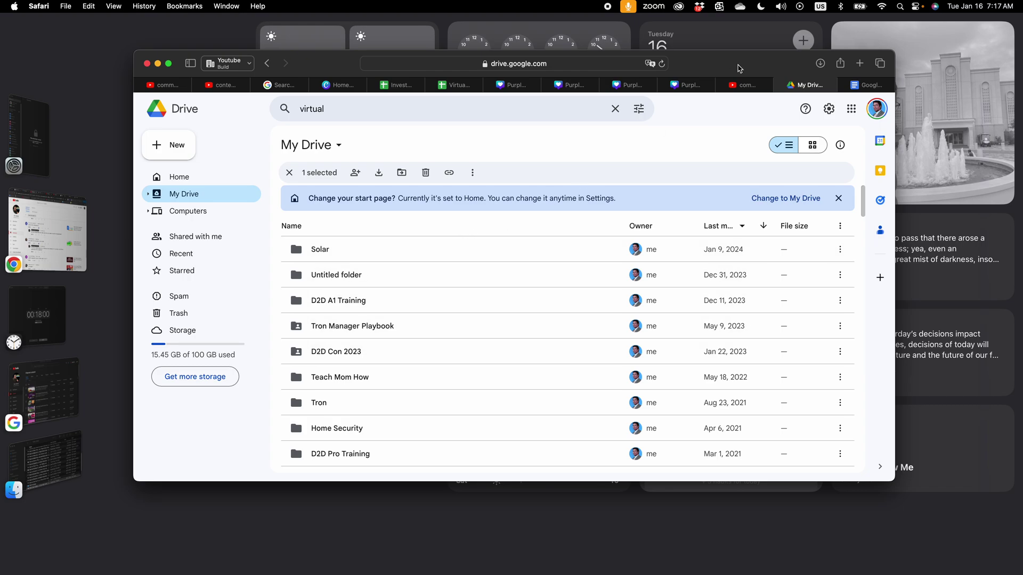
left_click(865, 85)
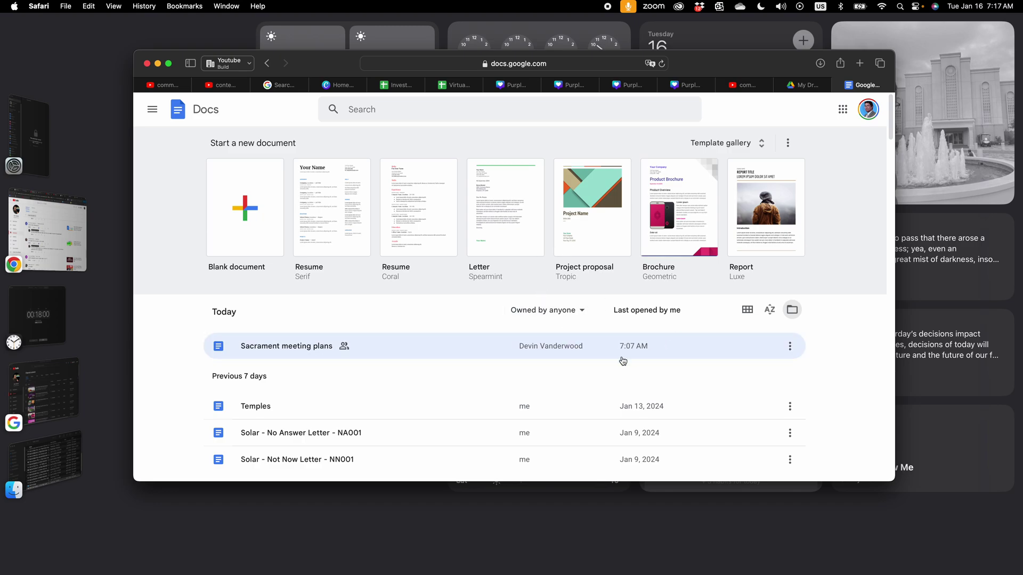
scroll(382, 343, "down", 12)
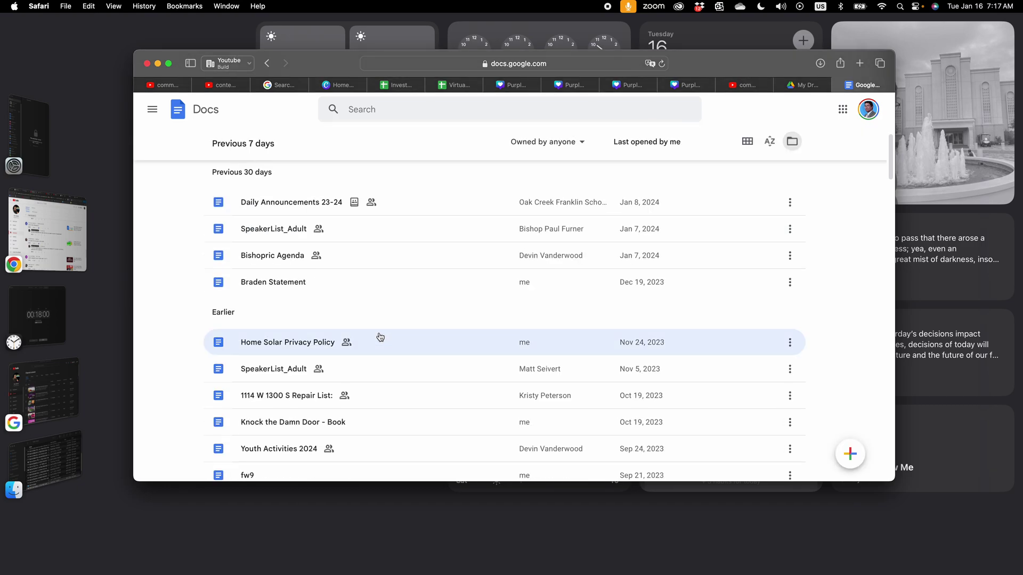
scroll(372, 323, "up", 12)
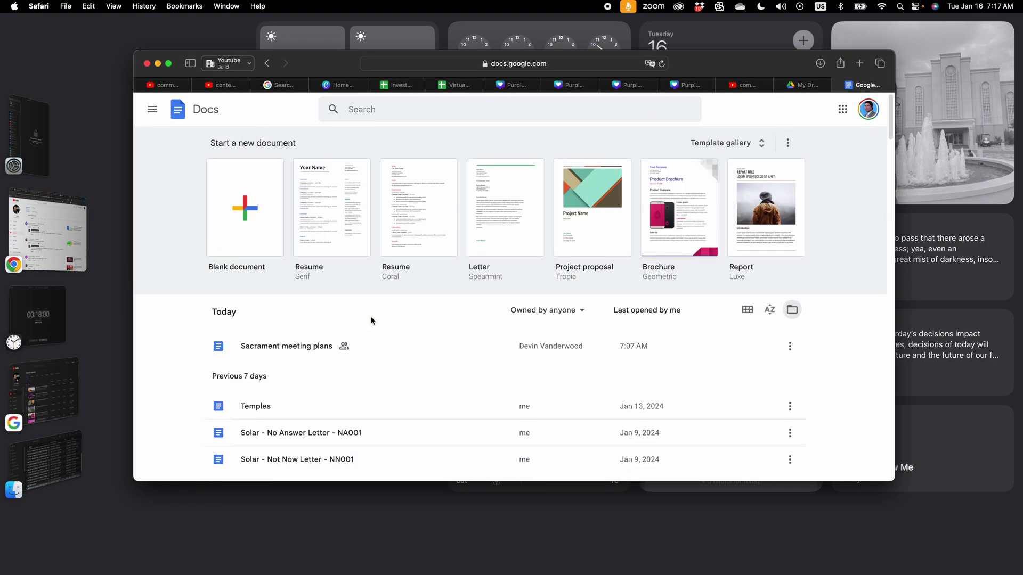
scroll(314, 356, "down", 3)
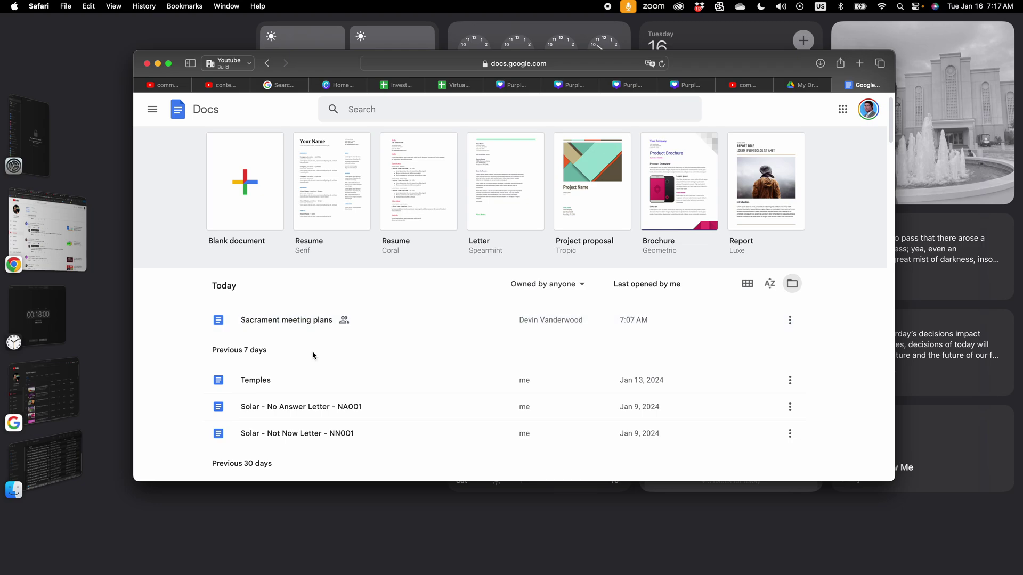
scroll(314, 356, "down", 4)
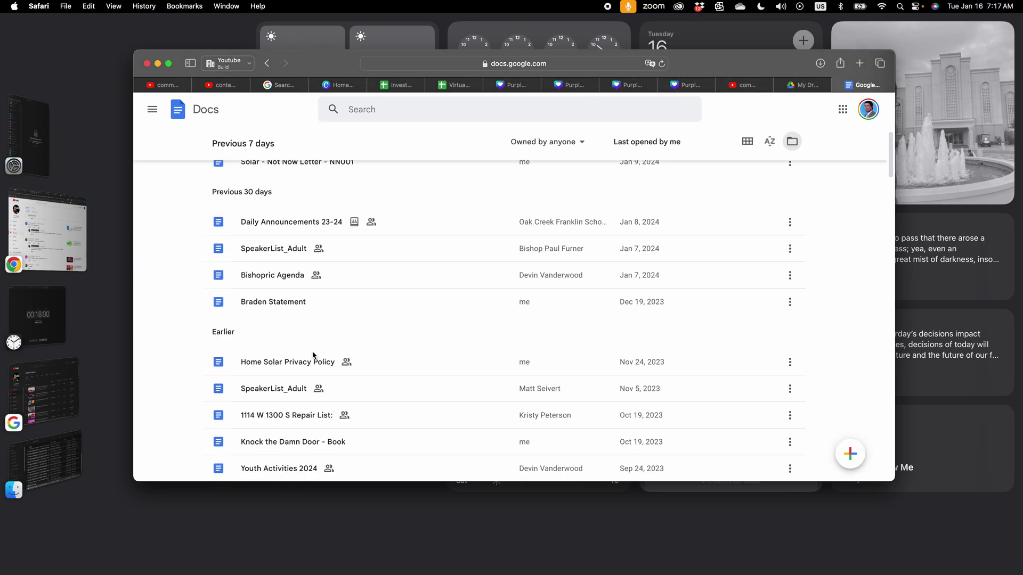
scroll(313, 356, "up", 7)
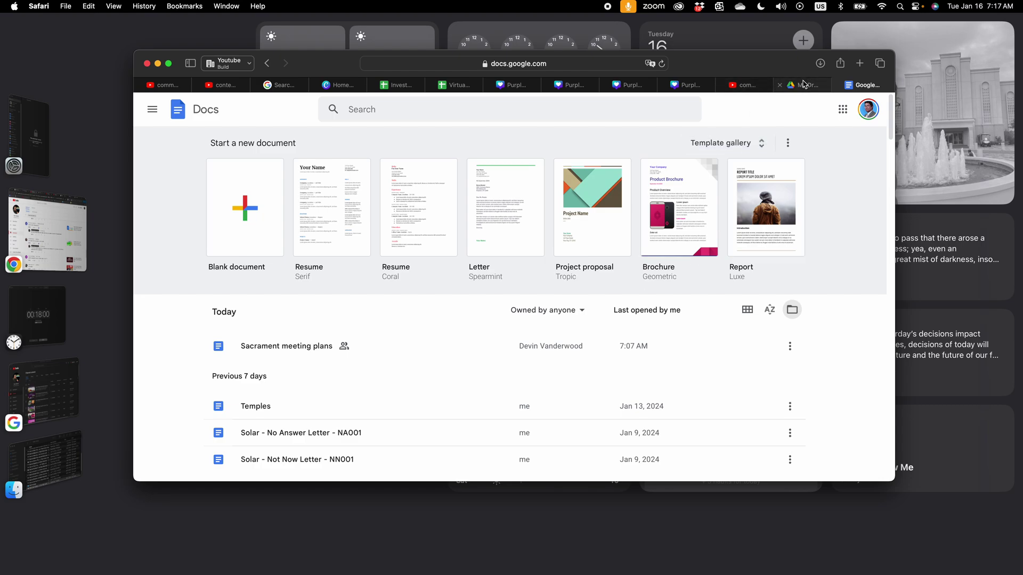
left_click(805, 85)
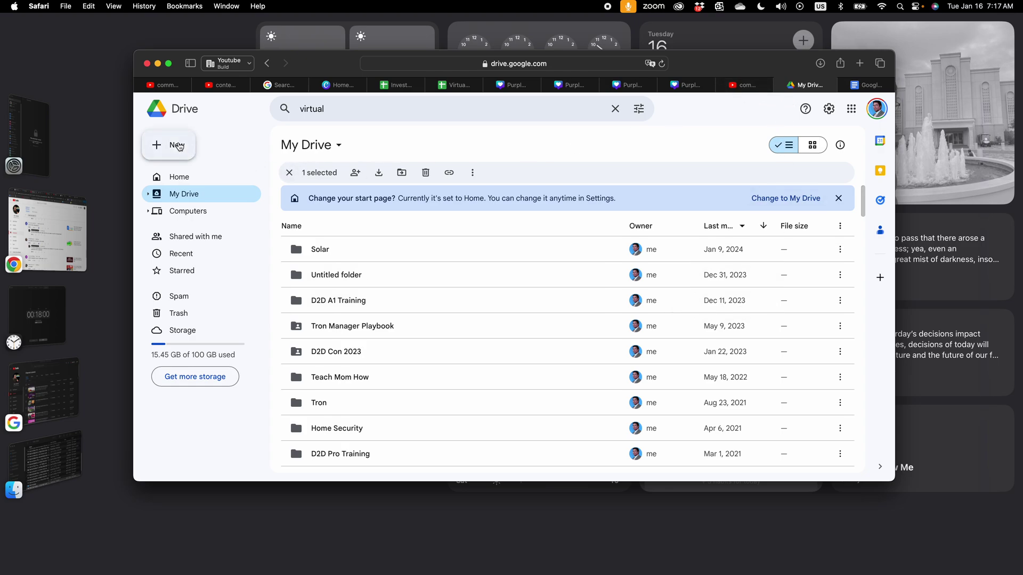
- Use New > New folder to create 'Test Folder' at the top of My Drive
left_click(179, 147)
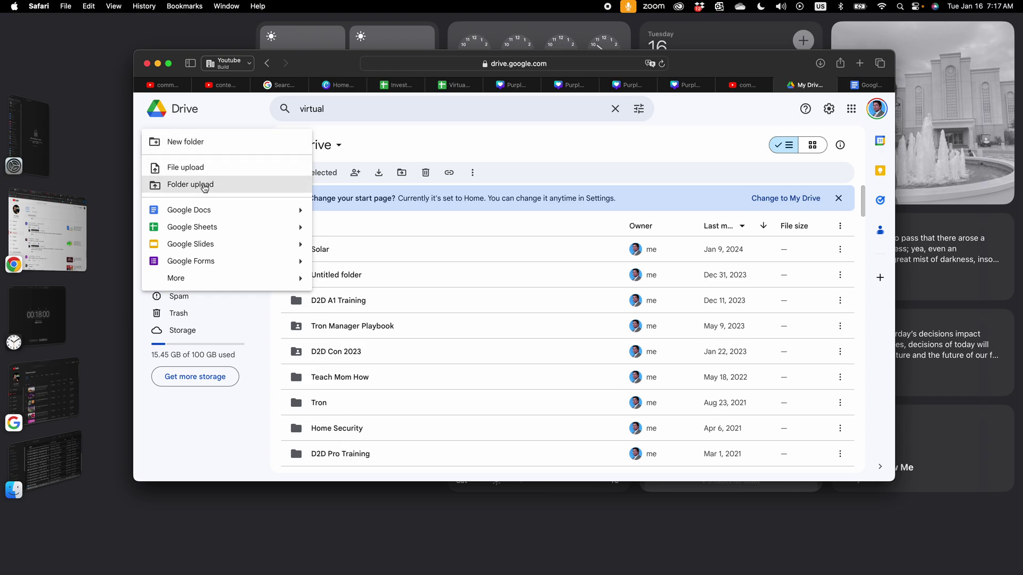
left_click(186, 142)
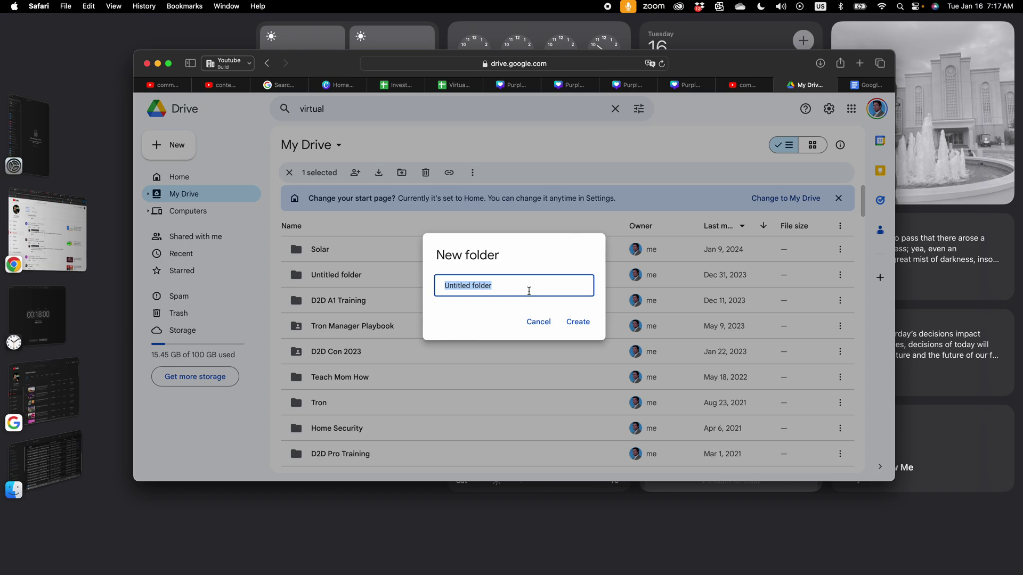
type("Test Folder")
left_click(568, 322)
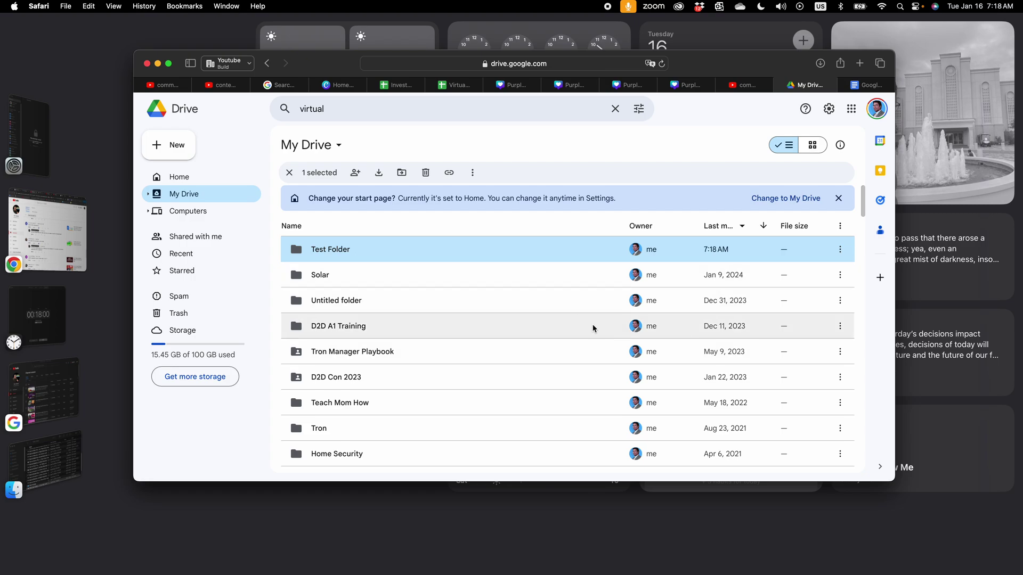
- Move the Virtual spreadsheet into Test Folder through Organize > Move
scroll(593, 329, "down", 1)
scroll(593, 329, "down", 15)
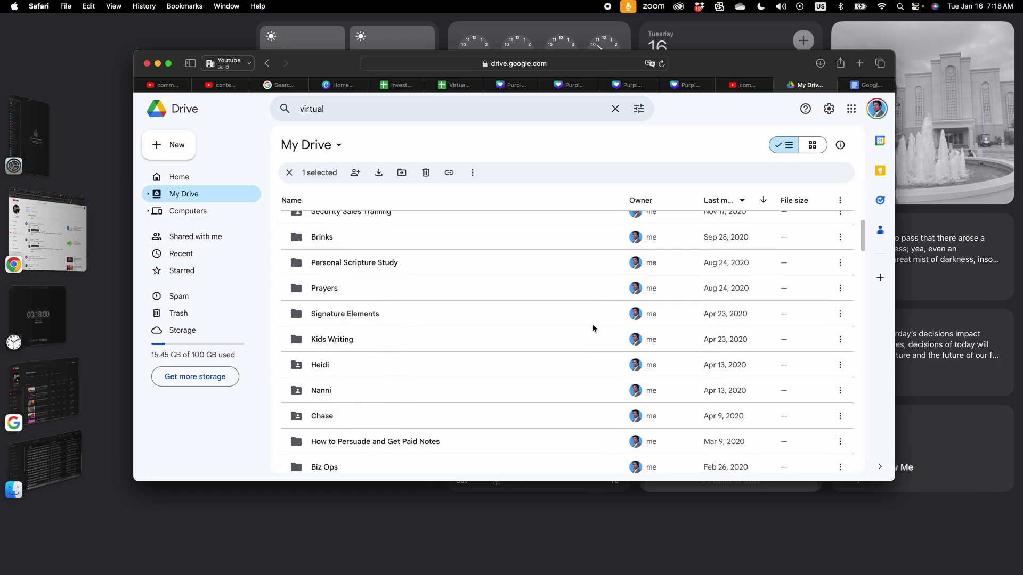
scroll(593, 329, "down", 6)
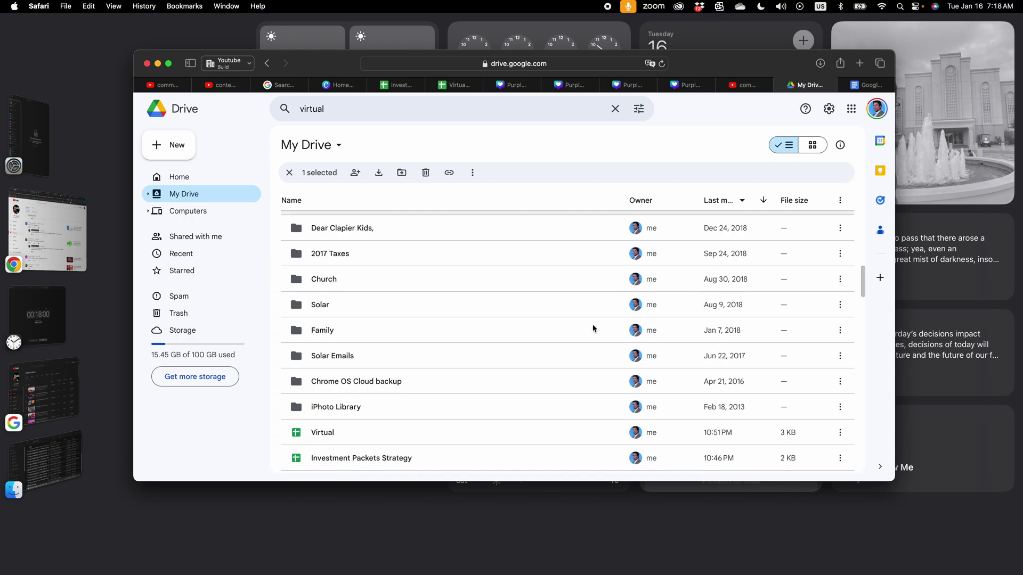
scroll(593, 329, "up", 1)
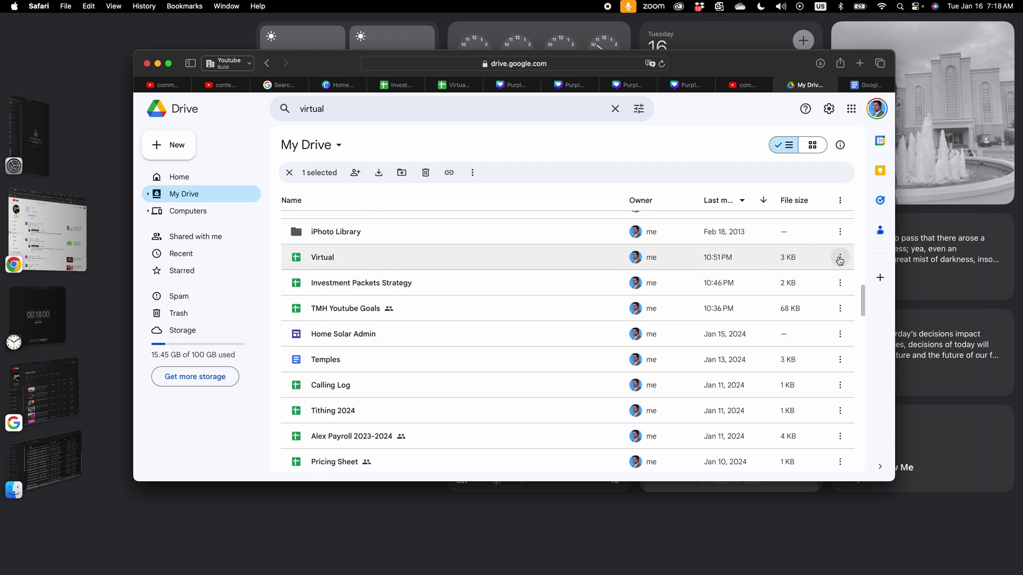
left_click(839, 259)
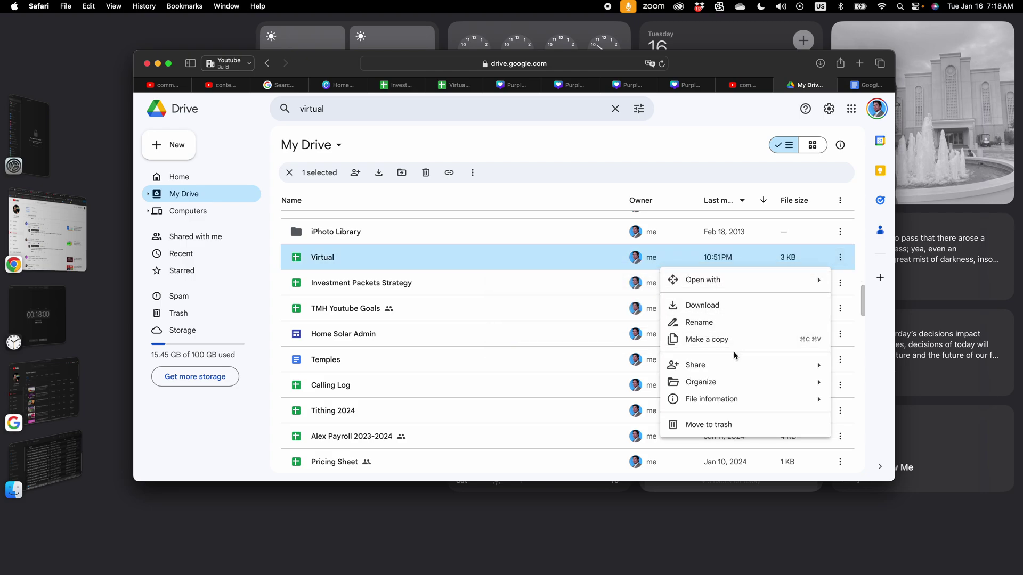
mouse_move(737, 390)
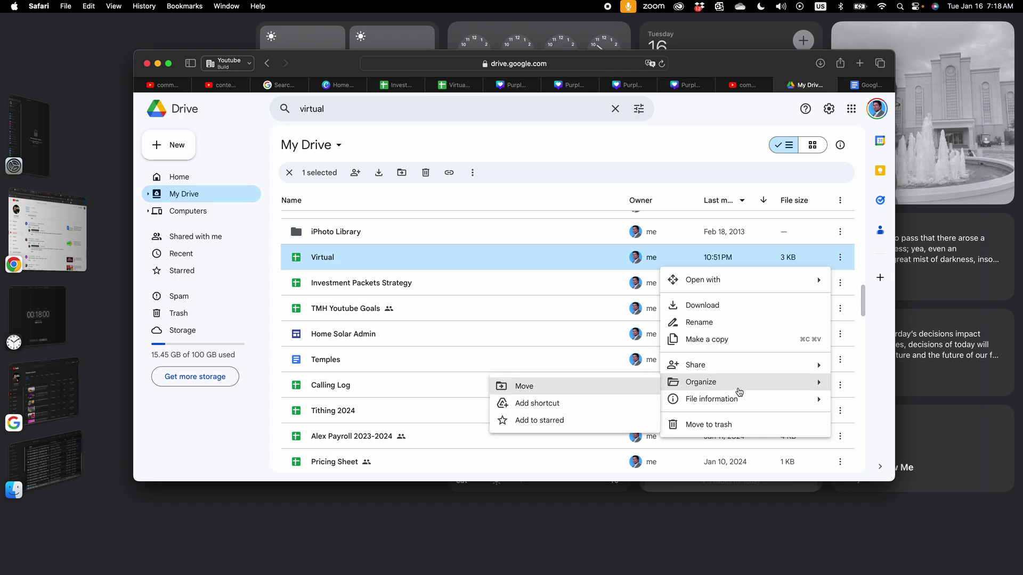
left_click(602, 386)
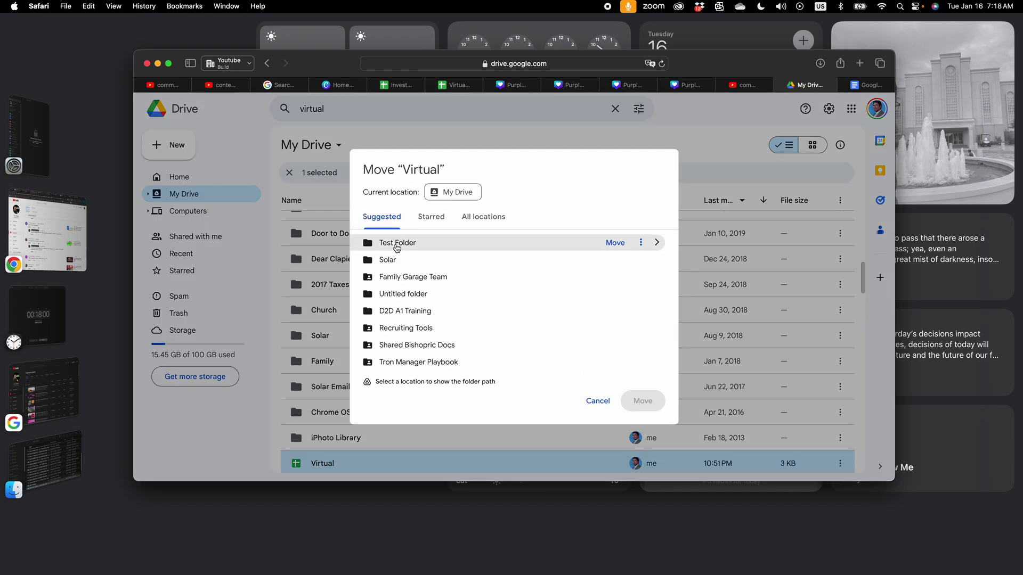
left_click(397, 245)
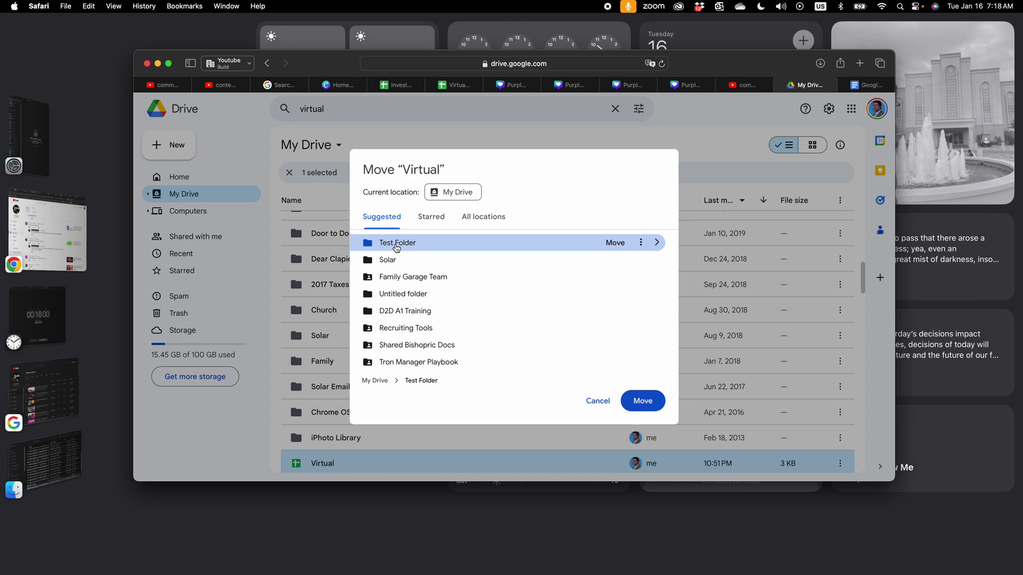
left_click(639, 405)
- Open Test Folder to confirm Virtual is inside, then return to My Drive
scroll(548, 330, "up", 10)
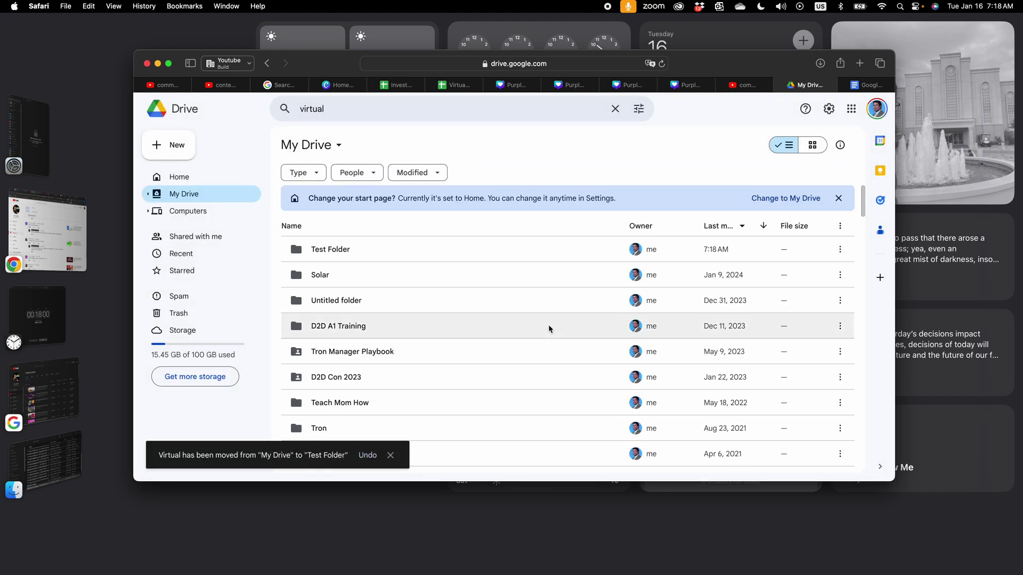
double_click(326, 250)
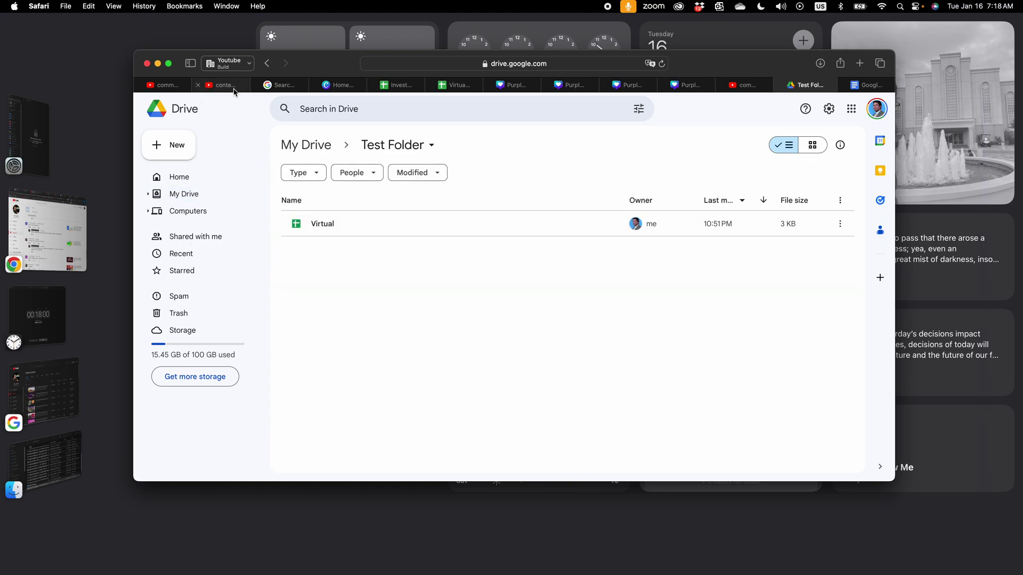
left_click(267, 65)
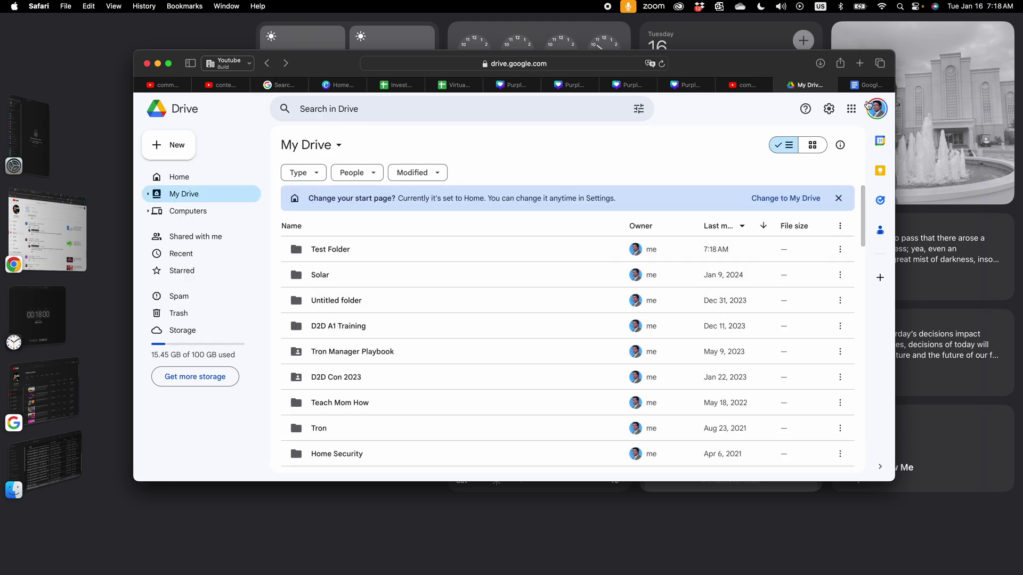
- In the Docs file picker, browse My Drive > Test Folder, find no documents, and close it
left_click(868, 86)
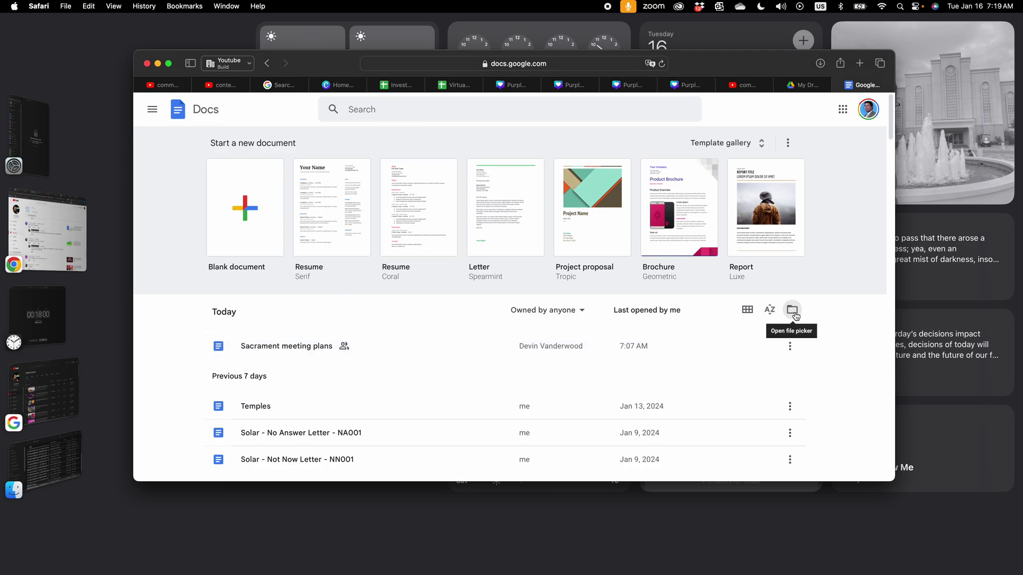
left_click(792, 311)
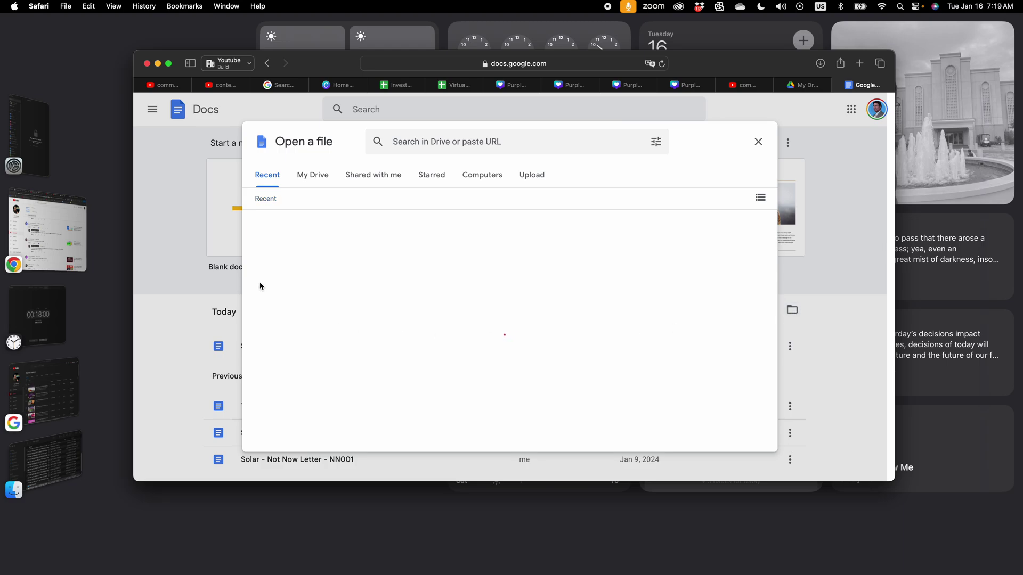
left_click(320, 176)
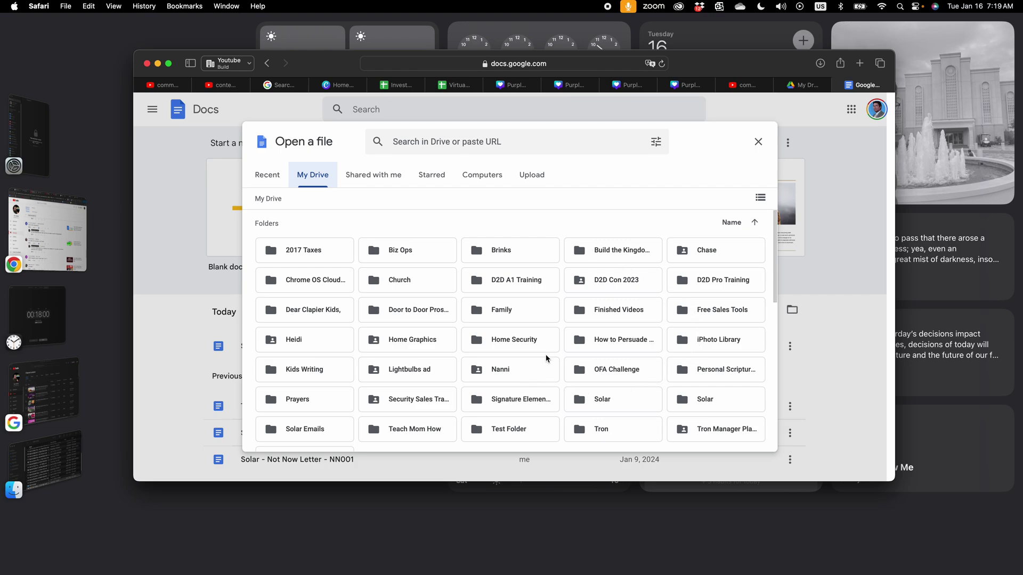
scroll(604, 345, "down", 2)
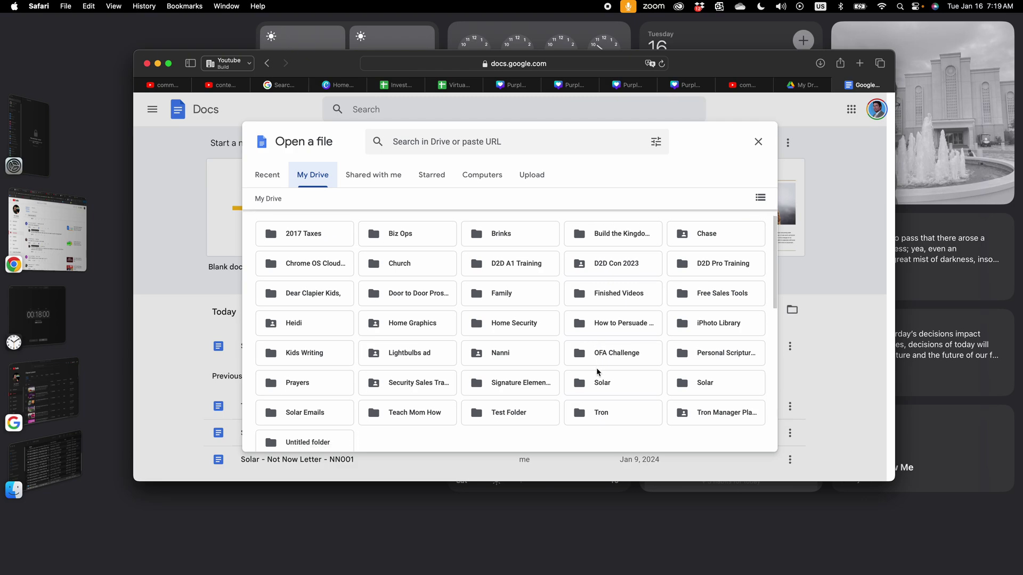
double_click(482, 412)
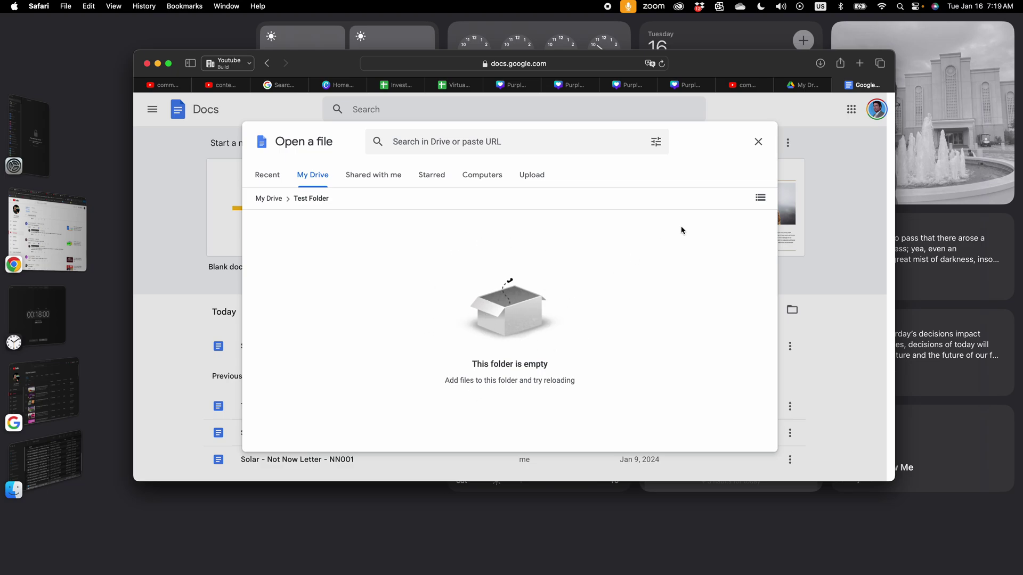
left_click(758, 141)
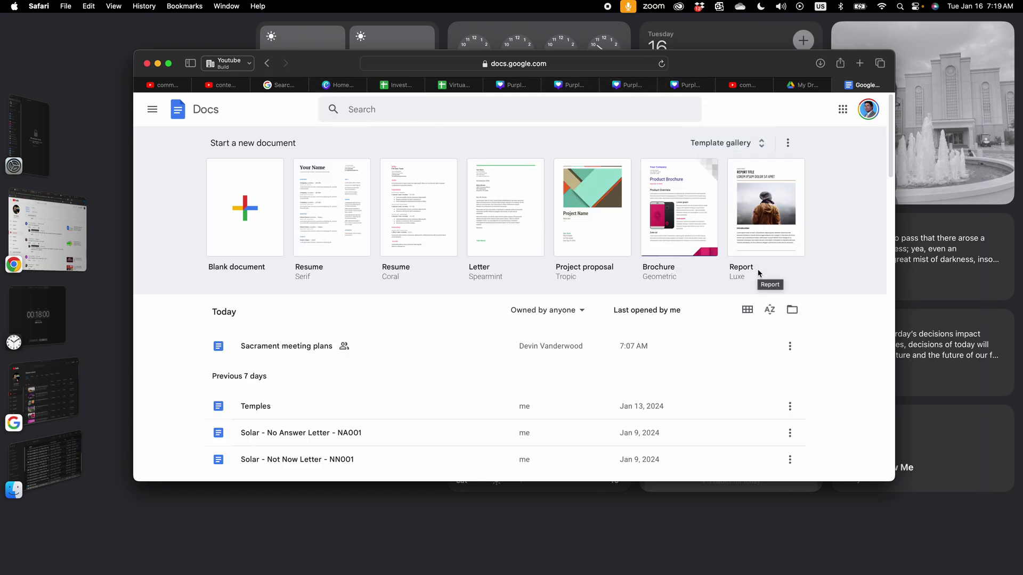
left_click(793, 310)
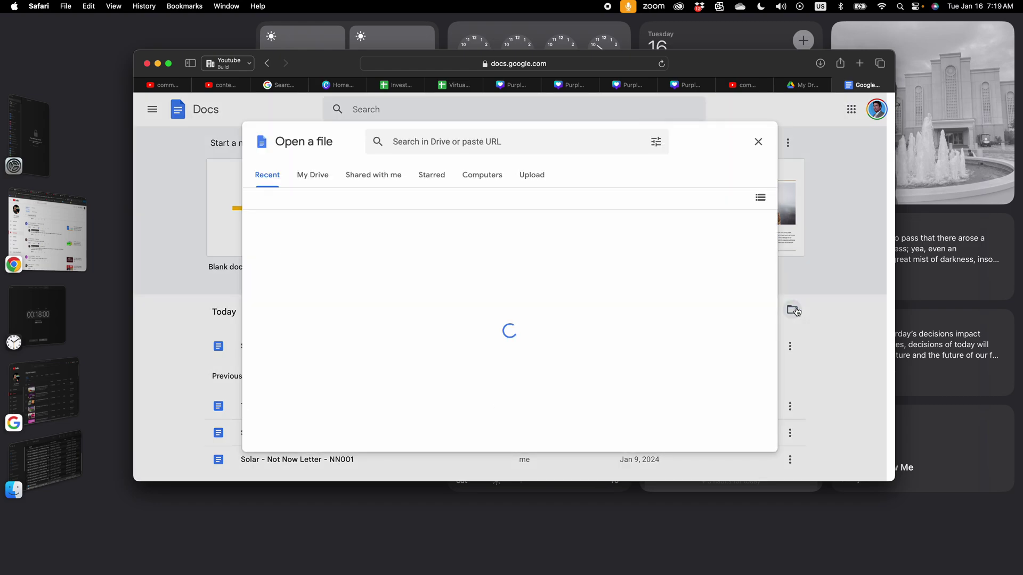
left_click(758, 141)
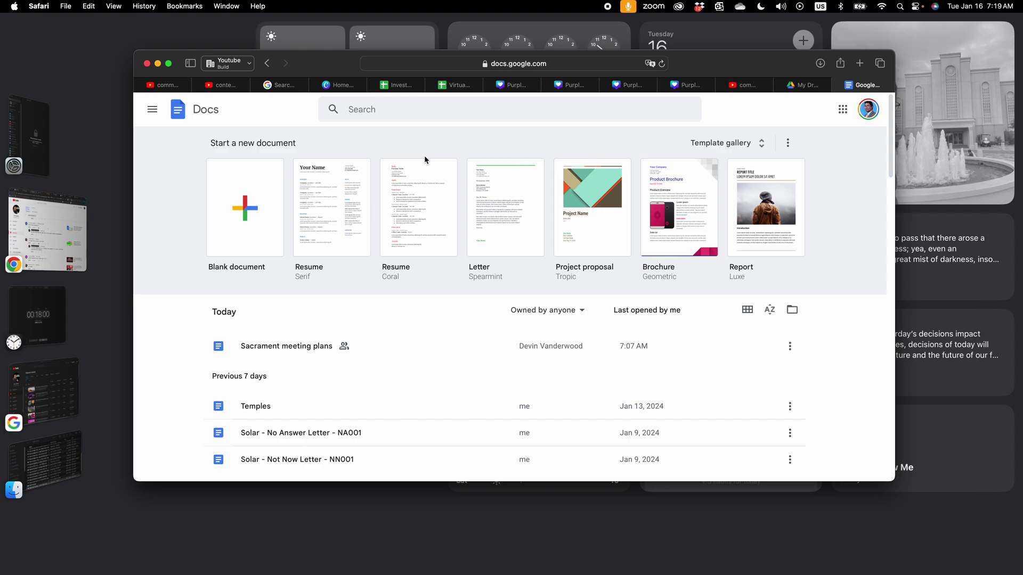
- Load sheets.google.com in a new tab, then go back to the My Drive tab
key("super+t")
type("sh")
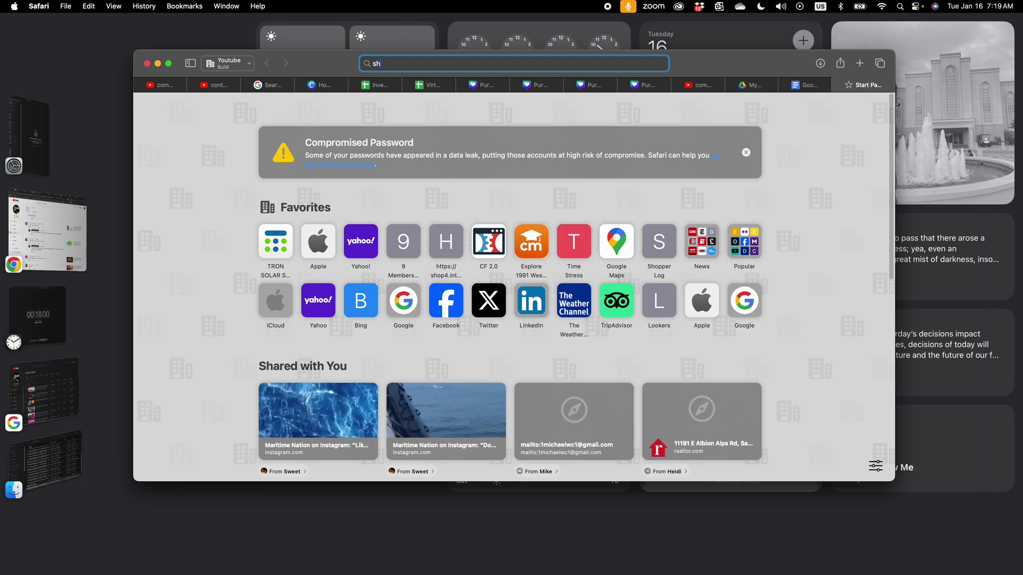
type("eets.")
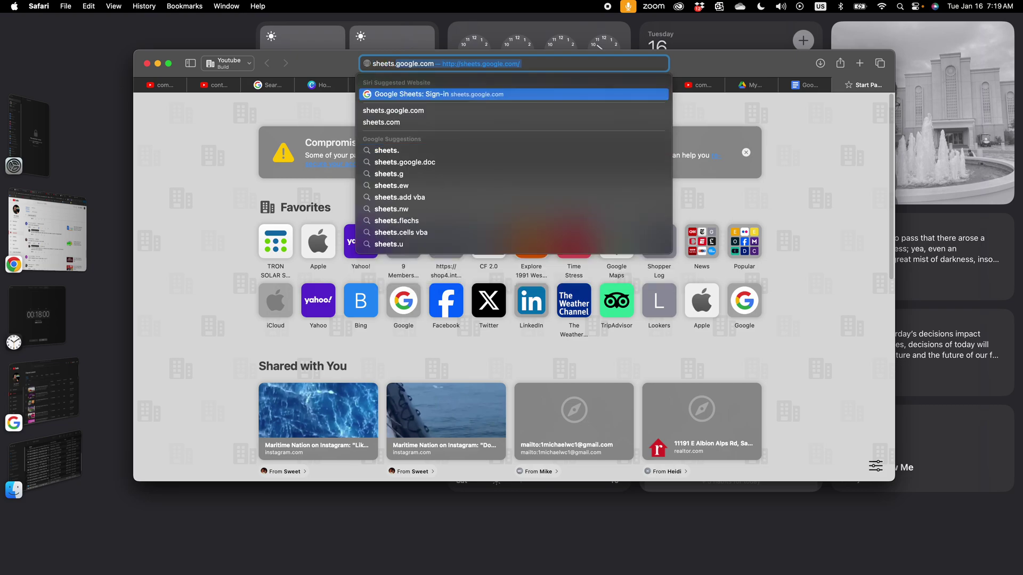
key("Return")
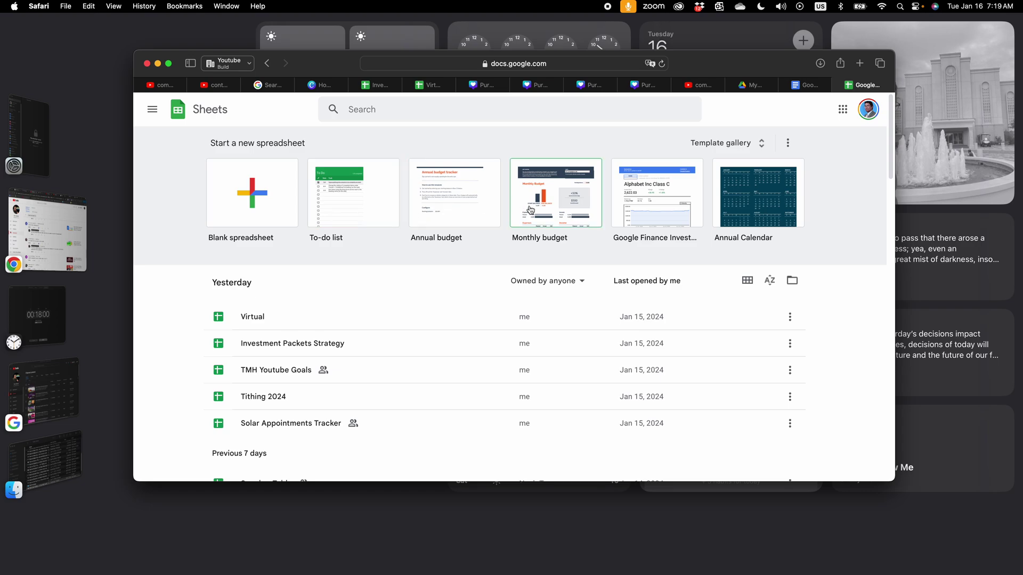
left_click(803, 86)
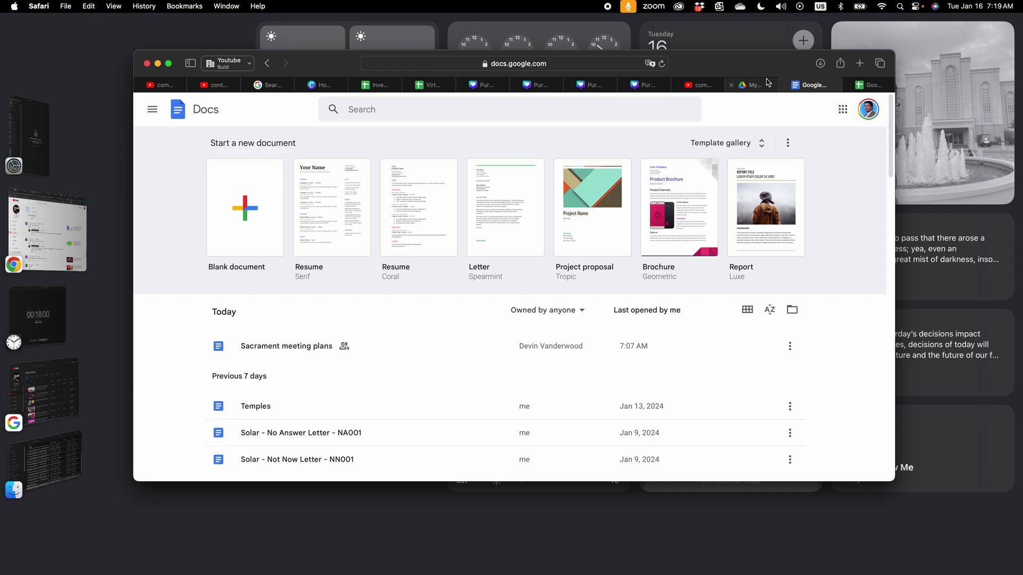
left_click(756, 87)
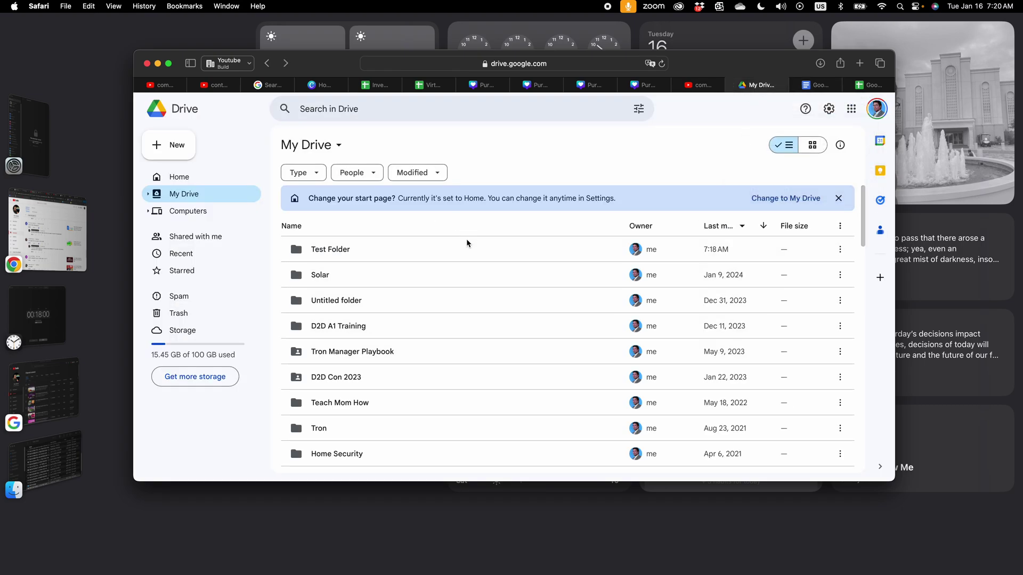
- Move the Temples document into Test Folder through Organize > Move
scroll(490, 306, "down", 15)
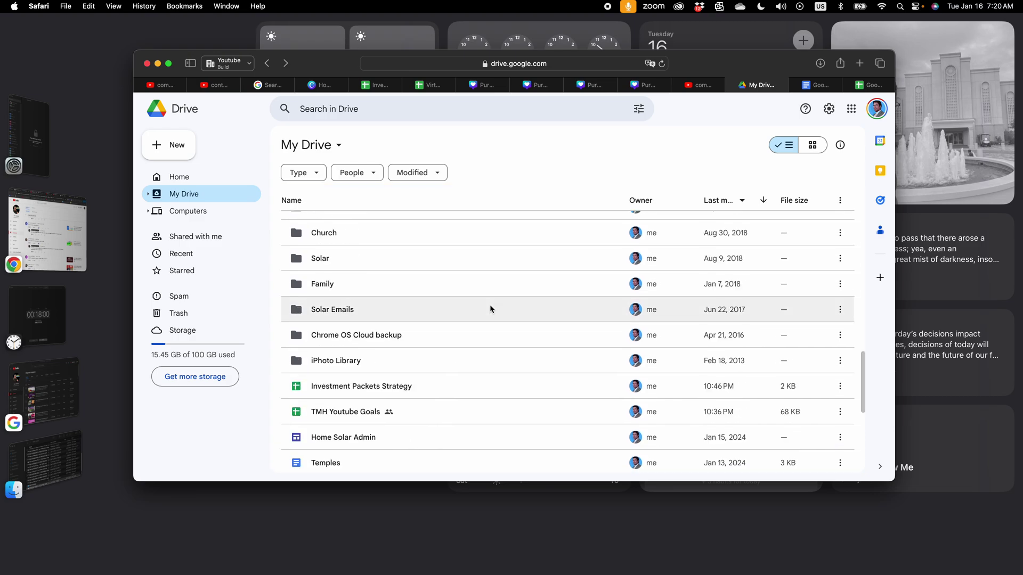
scroll(490, 308, "down", 1)
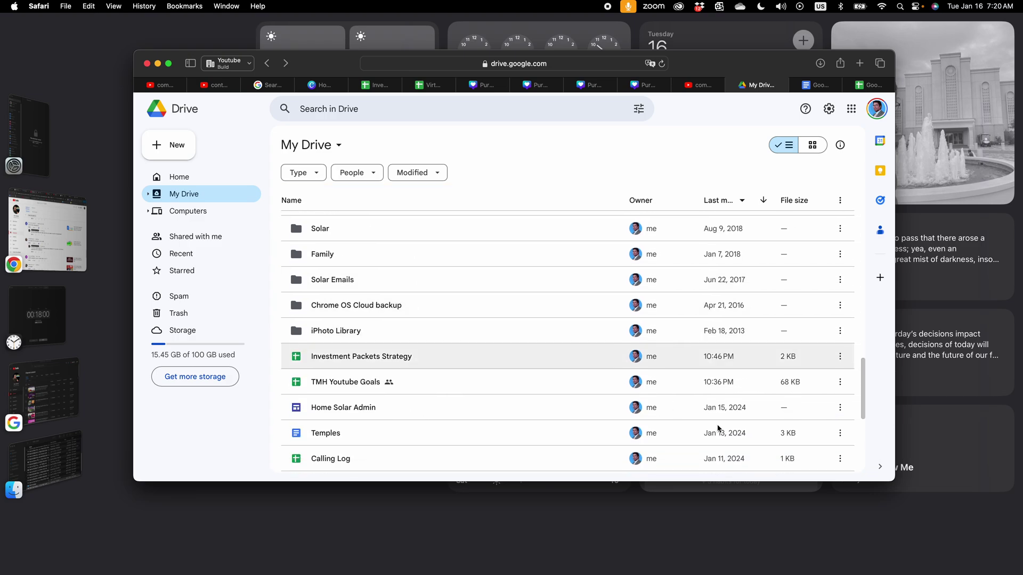
left_click(840, 434)
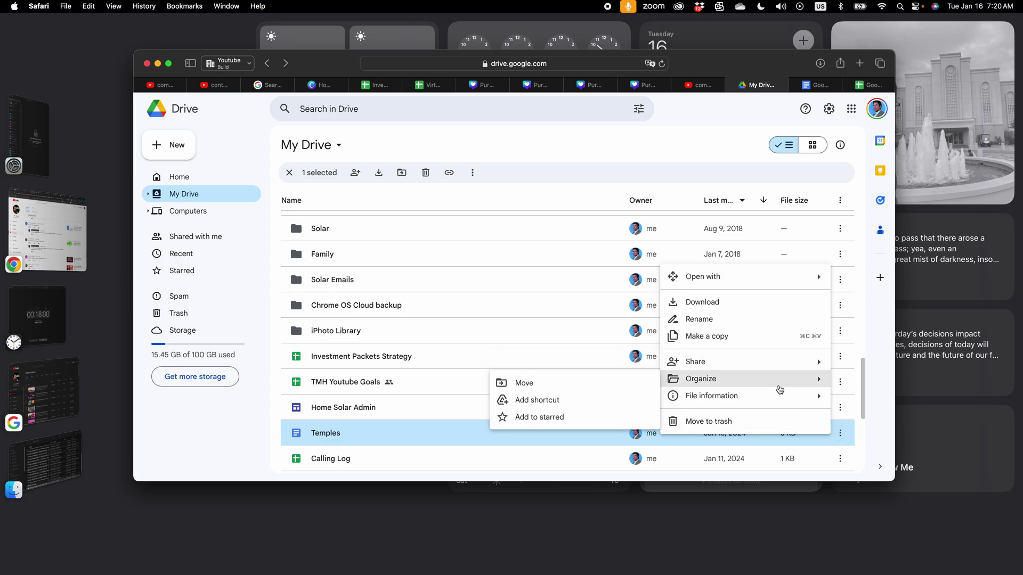
left_click(841, 434)
left_click(840, 435)
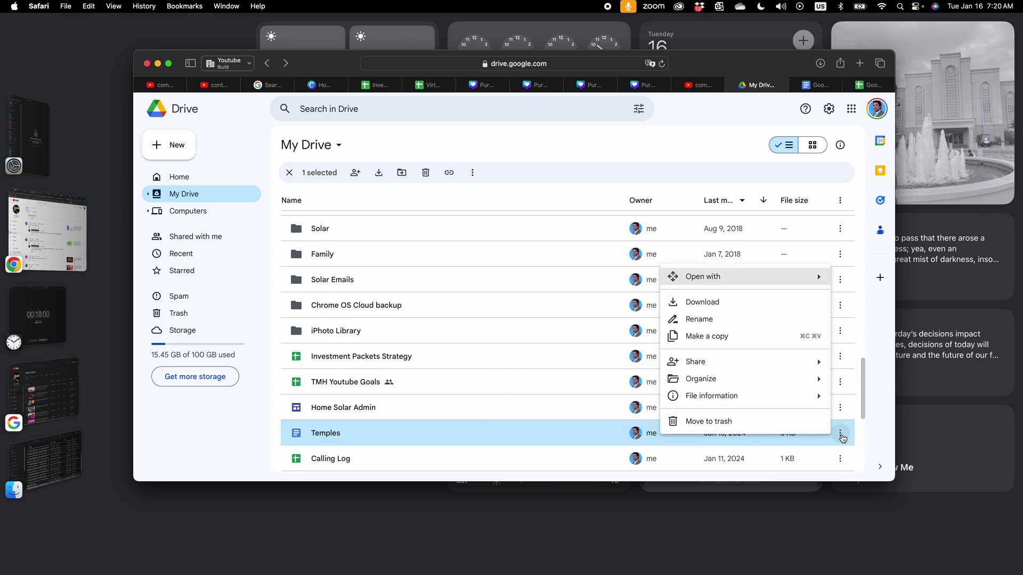
mouse_move(819, 384)
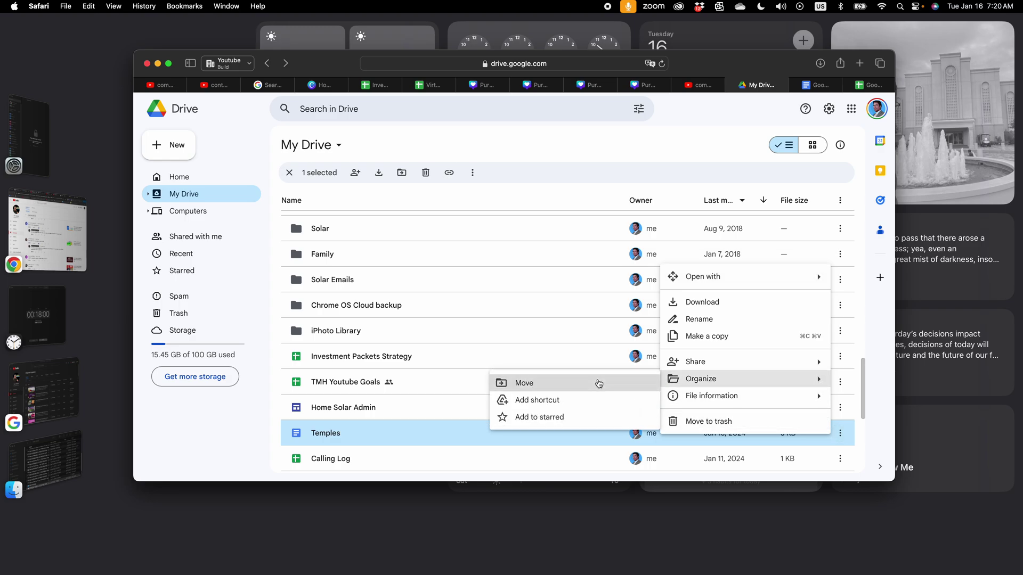
scroll(596, 380, "up", 1)
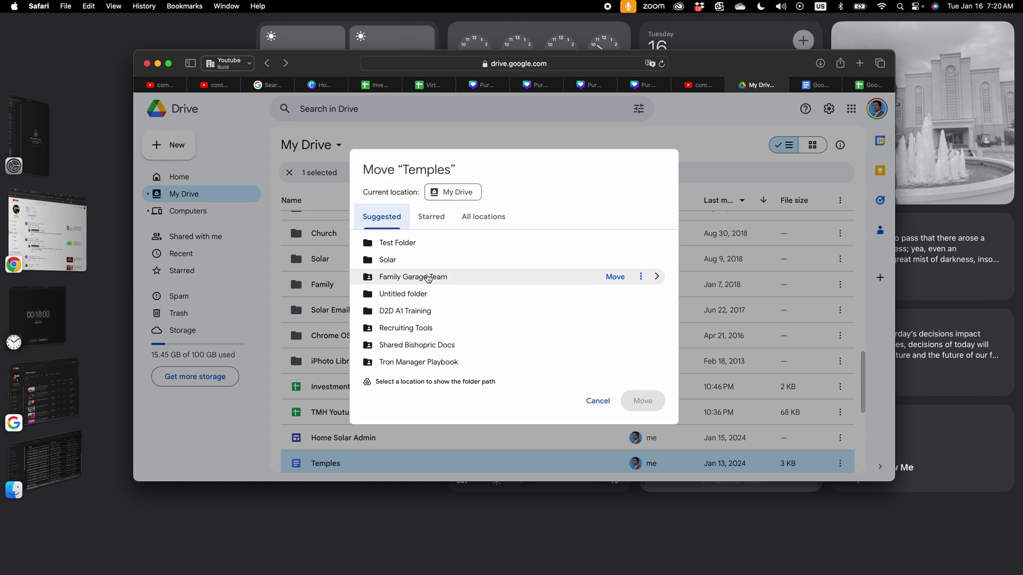
left_click(400, 240)
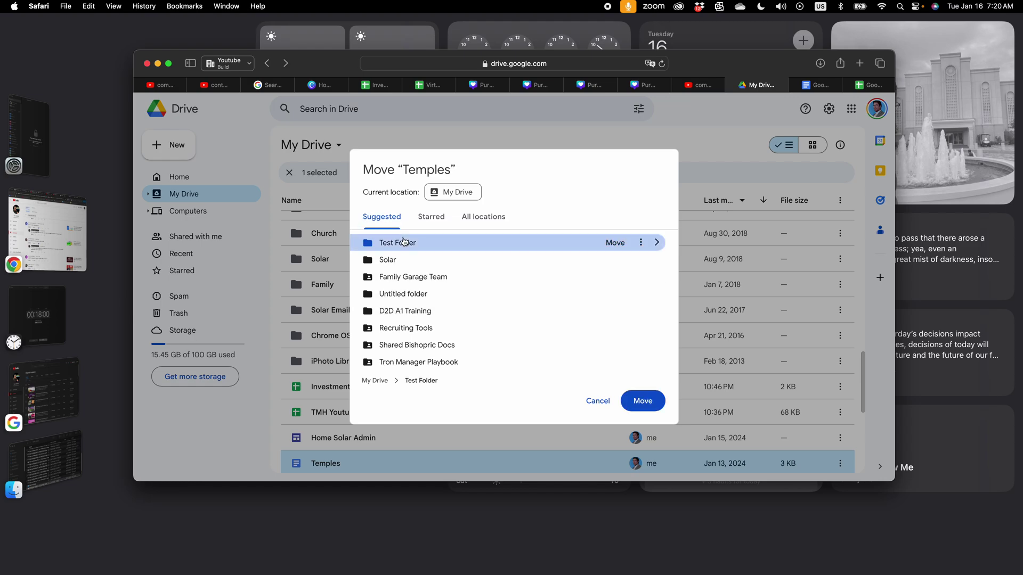
left_click(657, 408)
- Reload Docs, browse the file picker to My Drive > Test Folder, and open Temples
left_click(818, 88)
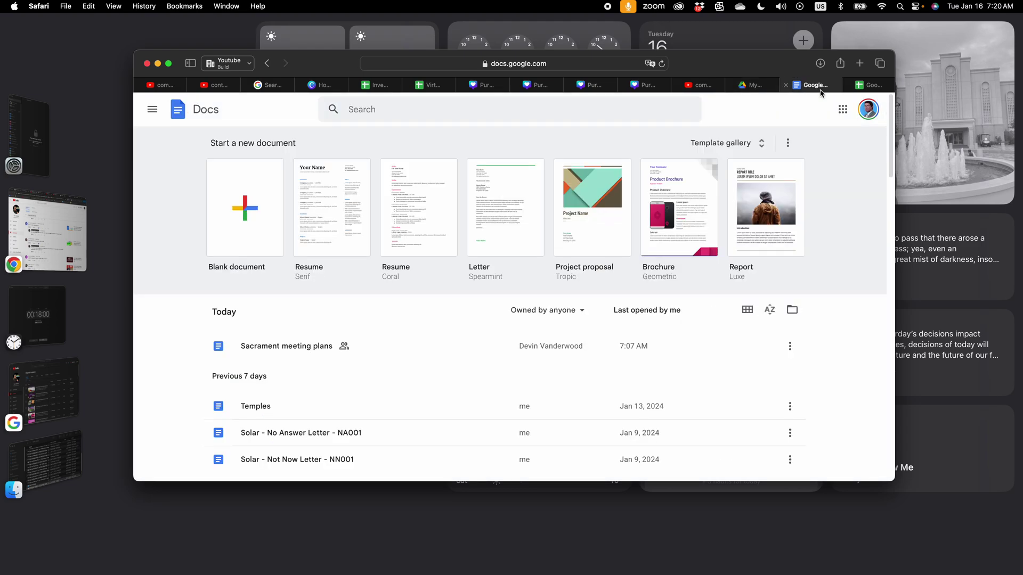
left_click(661, 64)
left_click(792, 310)
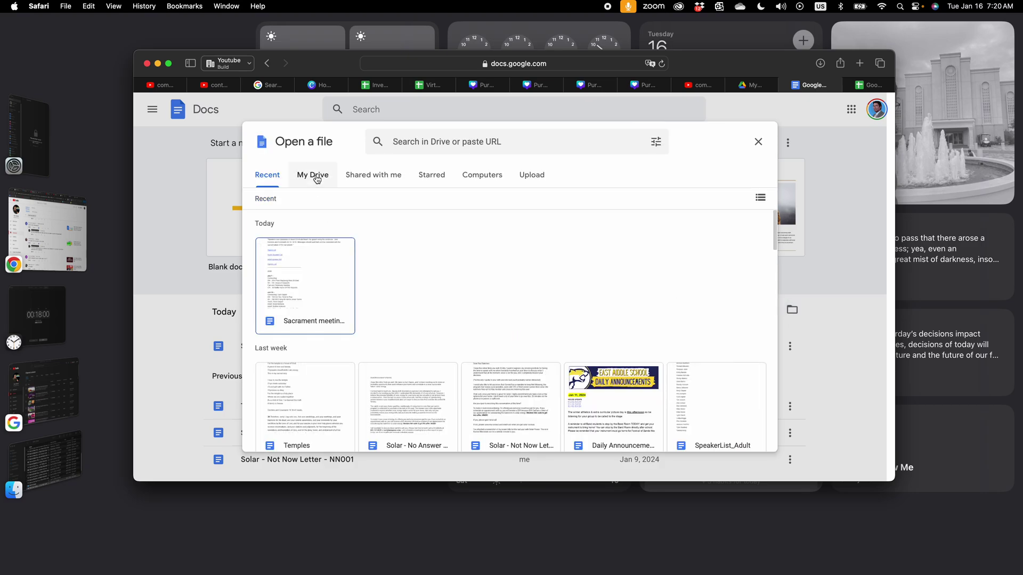
left_click(316, 177)
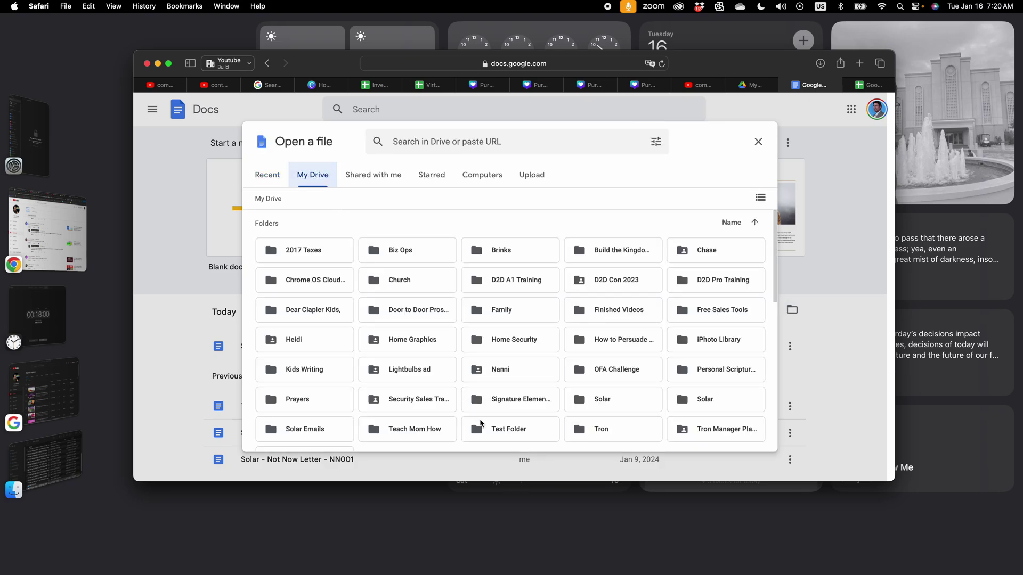
double_click(488, 431)
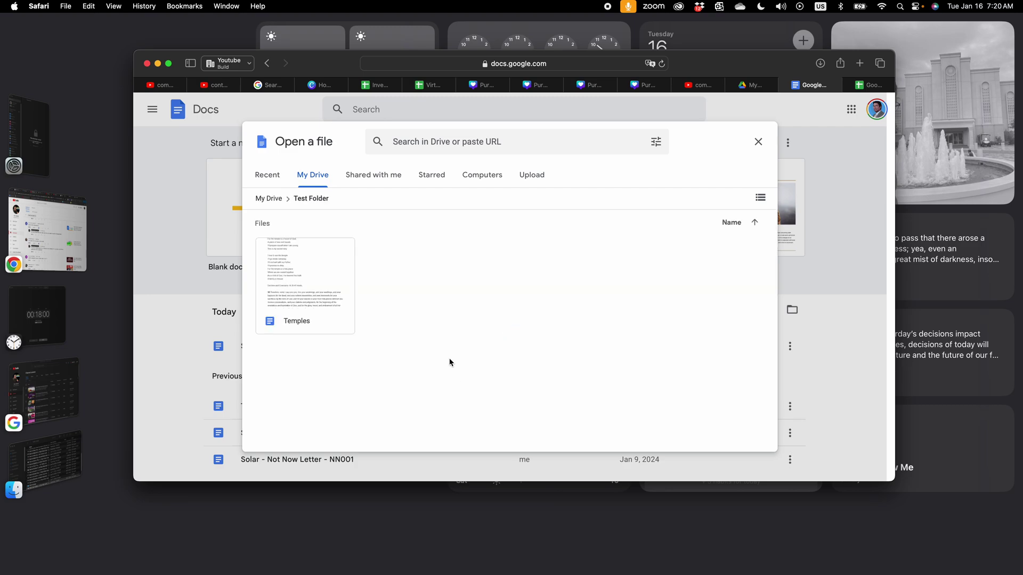
left_click(305, 265)
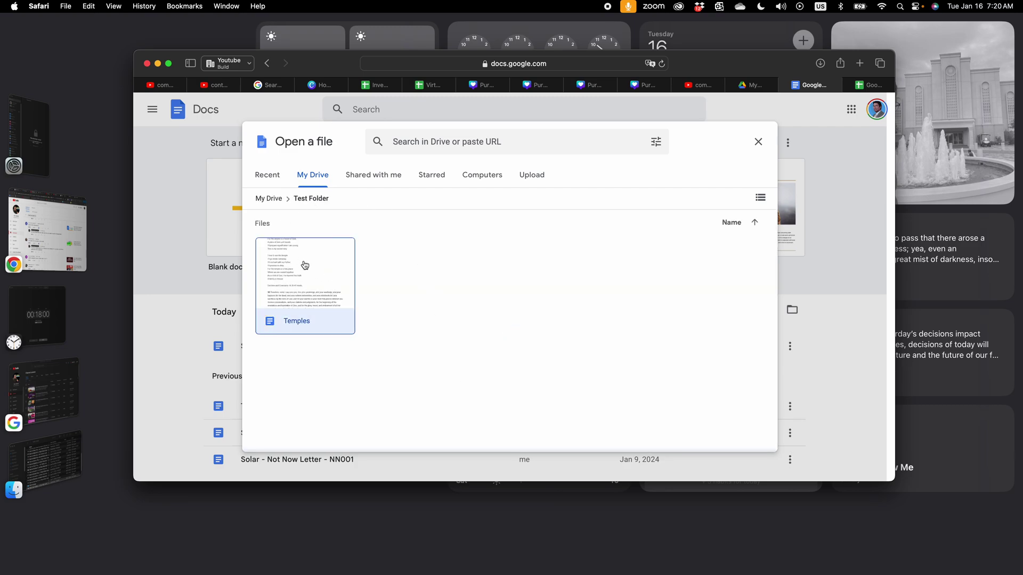
left_click(748, 434)
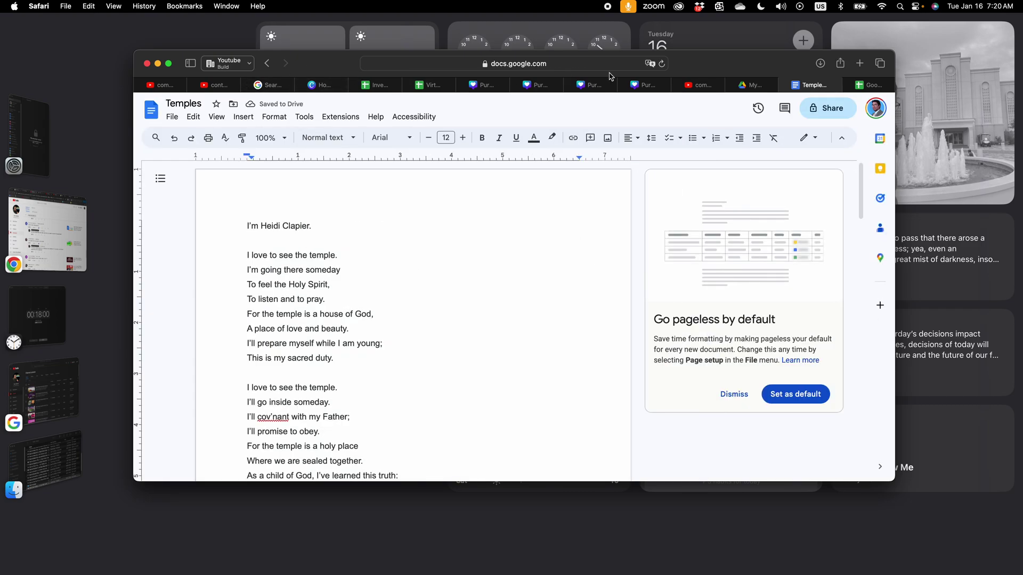
- Go back from Temples to the Docs home page, then open and close the file picker
left_click(748, 87)
scroll(510, 246, "up", 10)
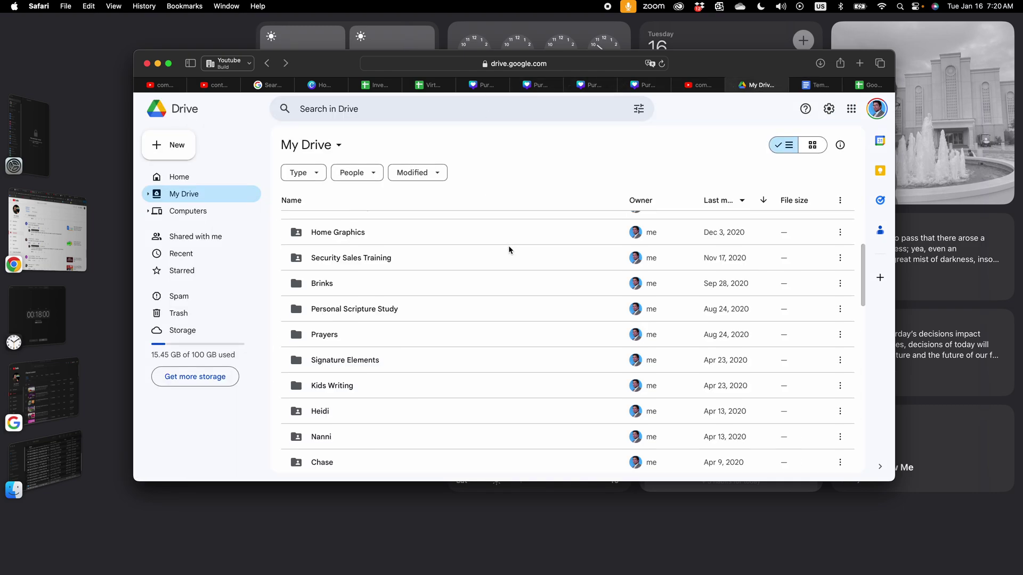
left_click(817, 84)
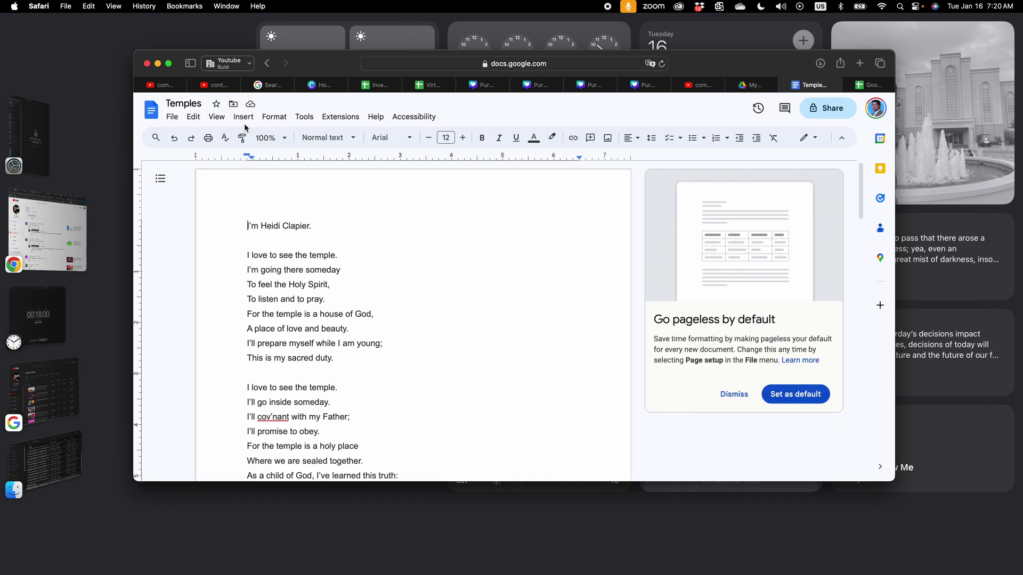
left_click(267, 64)
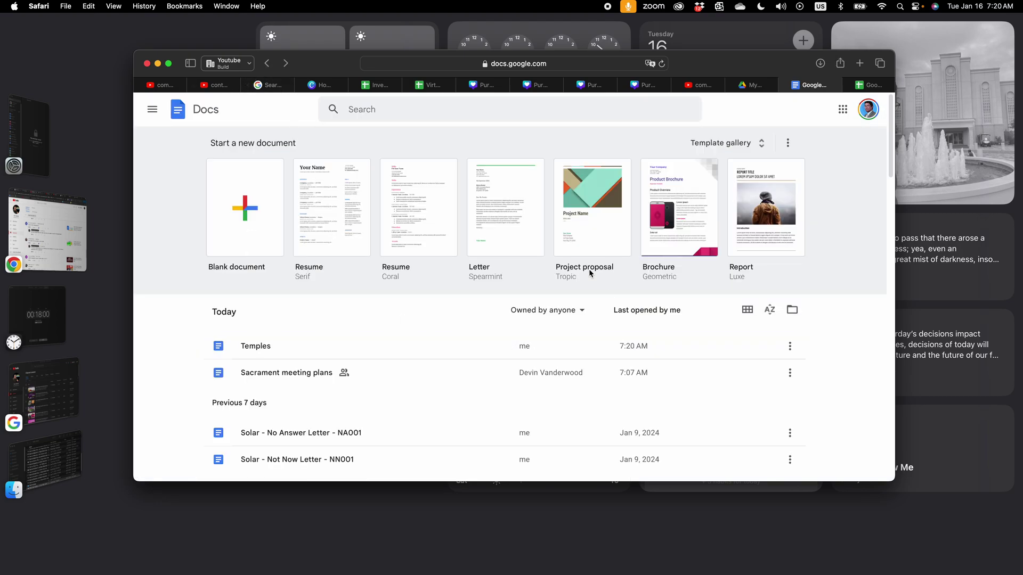
left_click(754, 85)
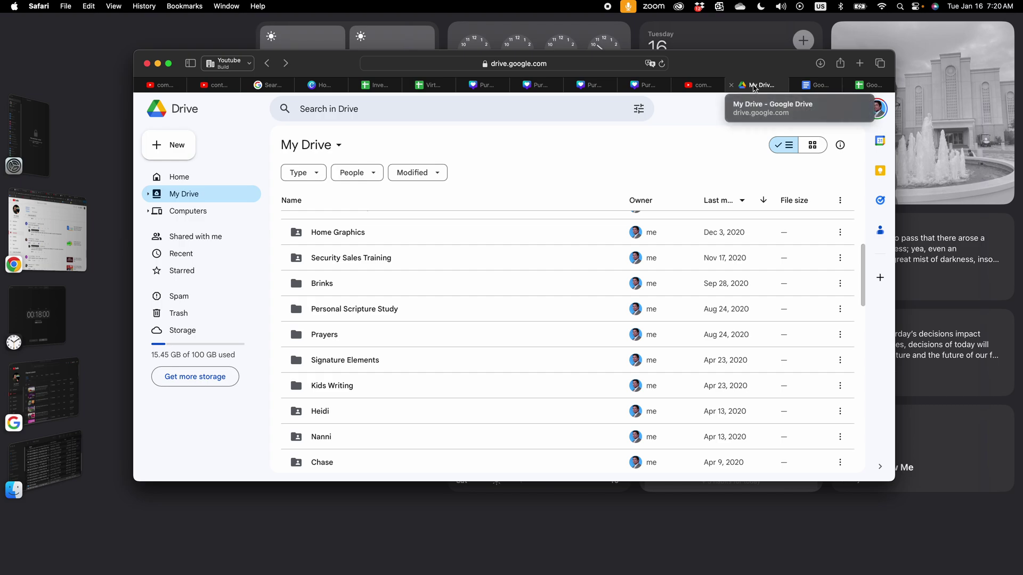
left_click(820, 86)
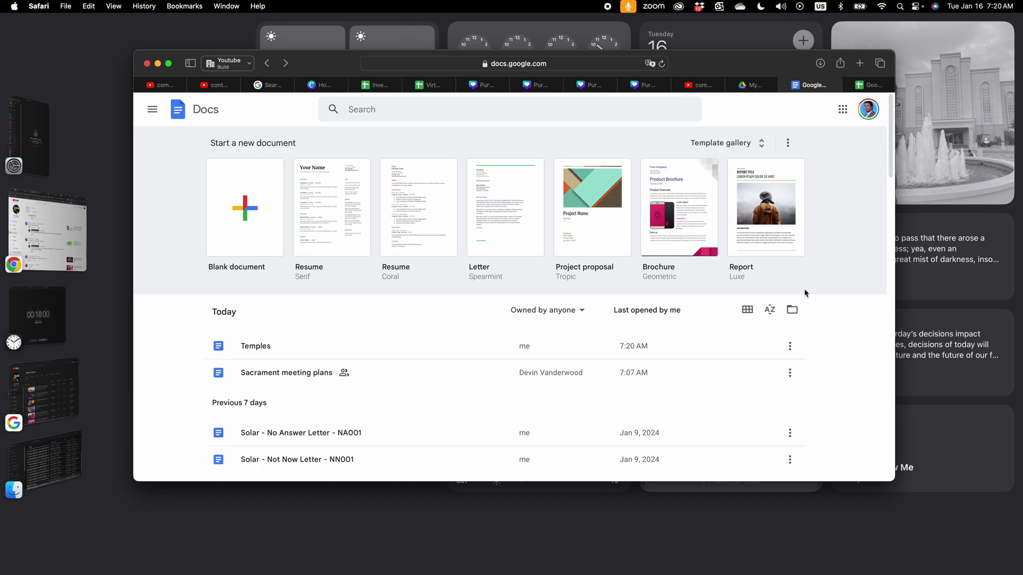
left_click(793, 310)
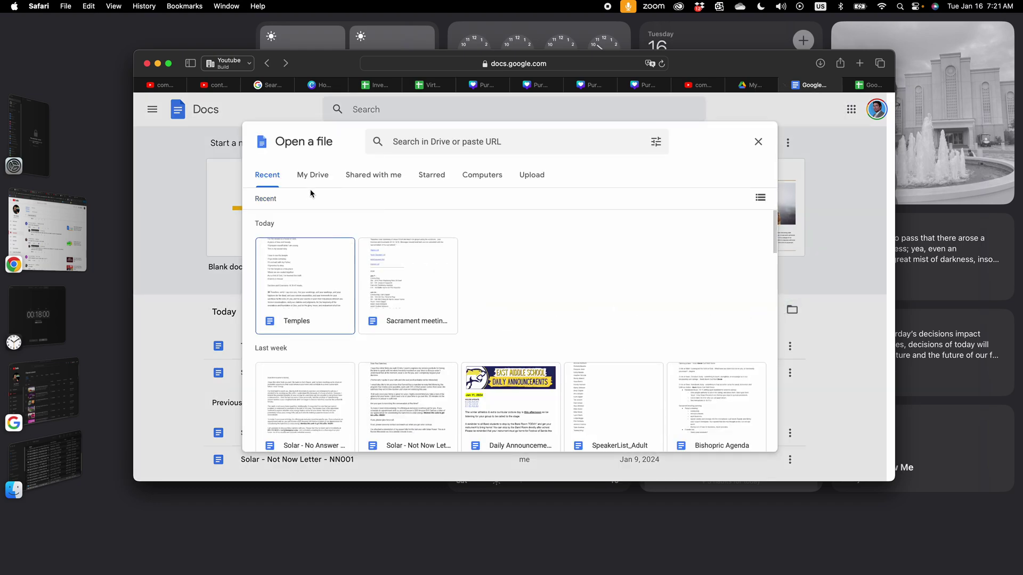
left_click(758, 141)
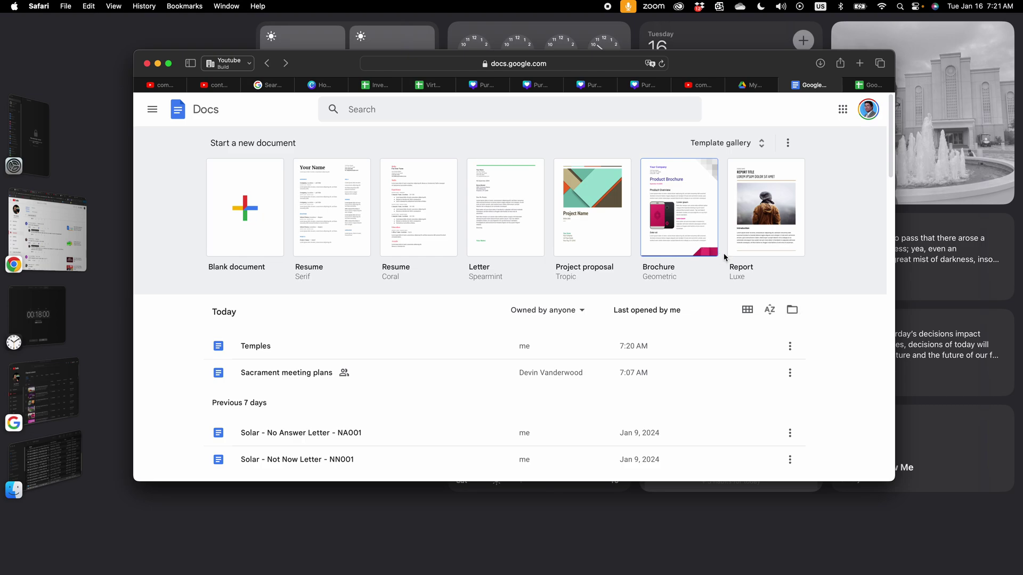
- In Google Sheets, browse My Drive's Test Folder in the file picker and open the Virtual spreadsheet
left_click(874, 85)
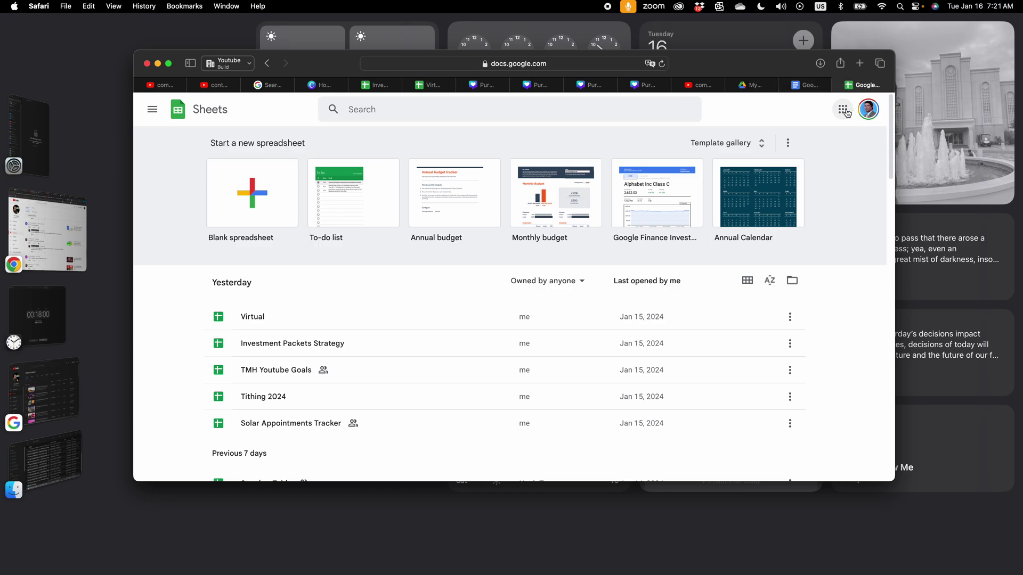
left_click(792, 281)
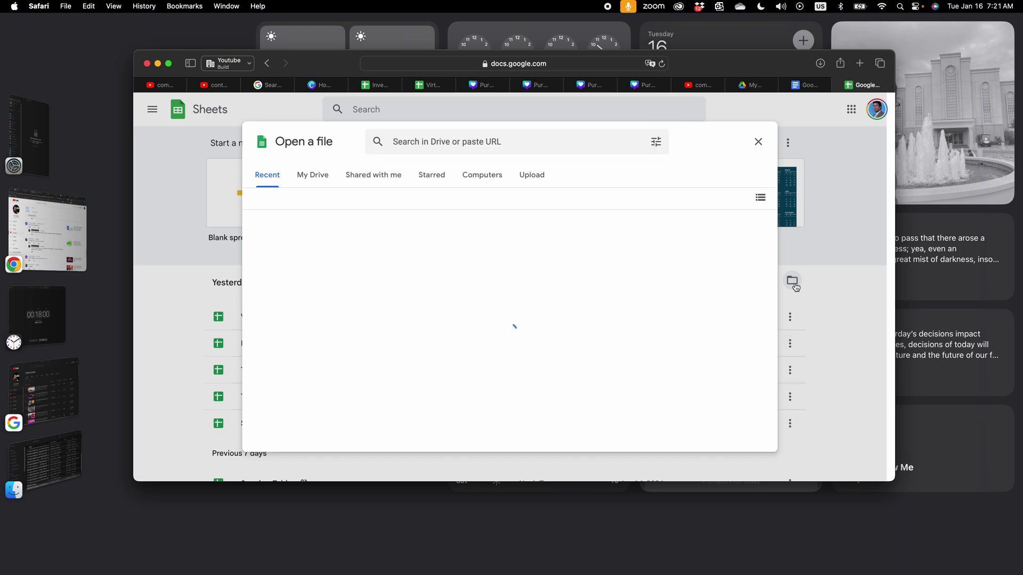
left_click(309, 177)
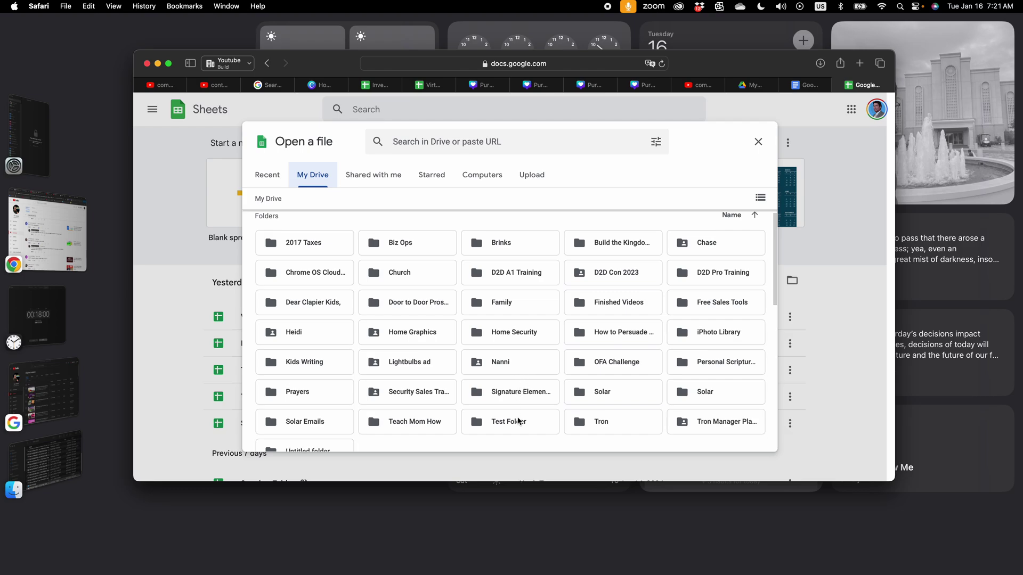
double_click(509, 422)
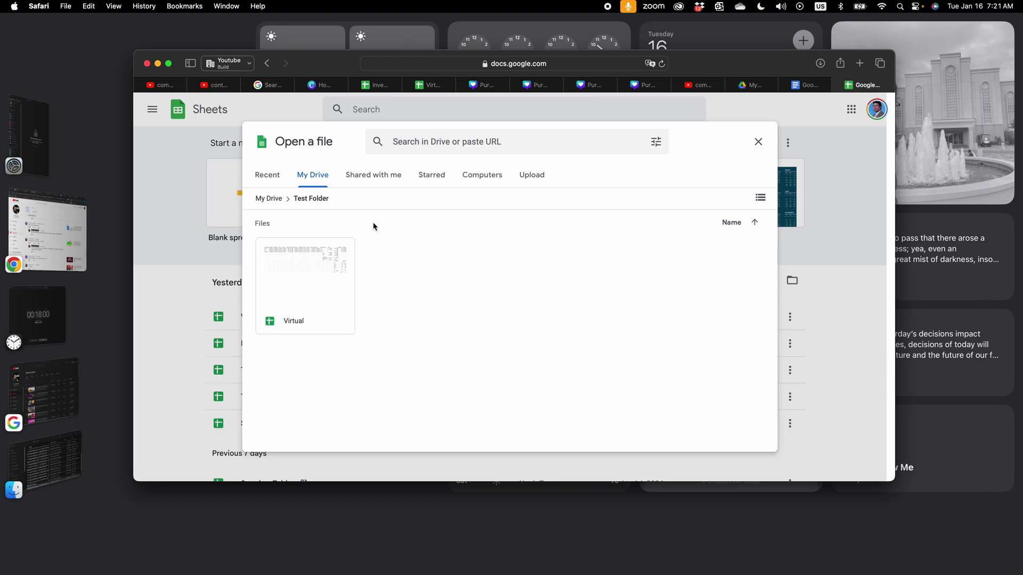
double_click(308, 295)
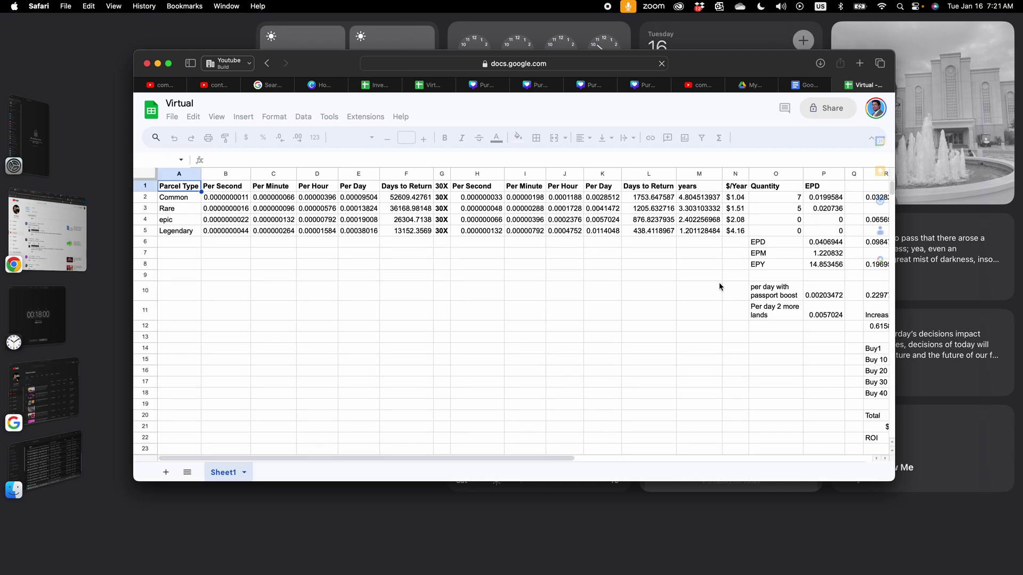
- Scroll the Virtual sheet, then switch to the YouTube Studio comments tab
scroll(719, 287, "down", 5)
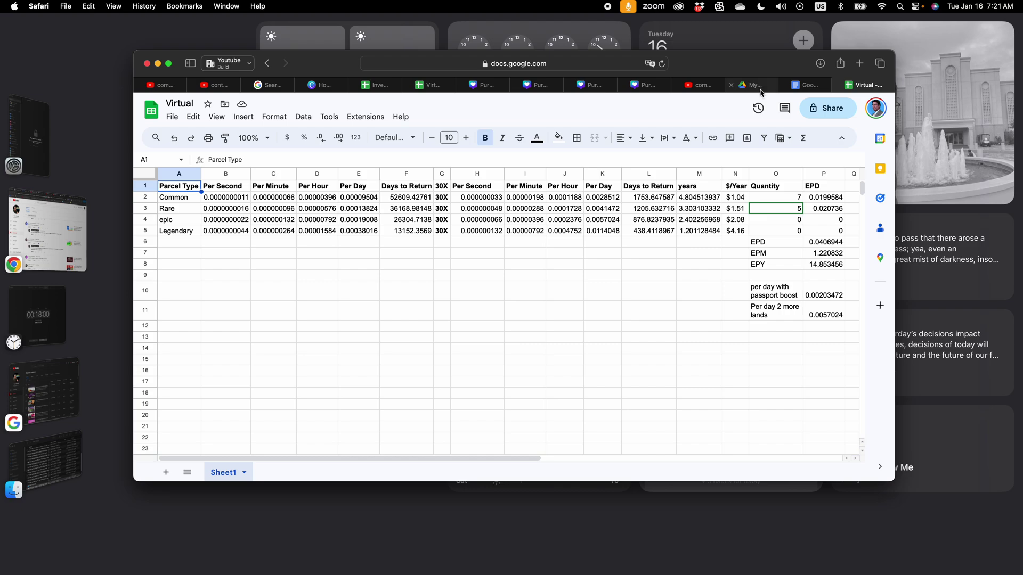
left_click(707, 91)
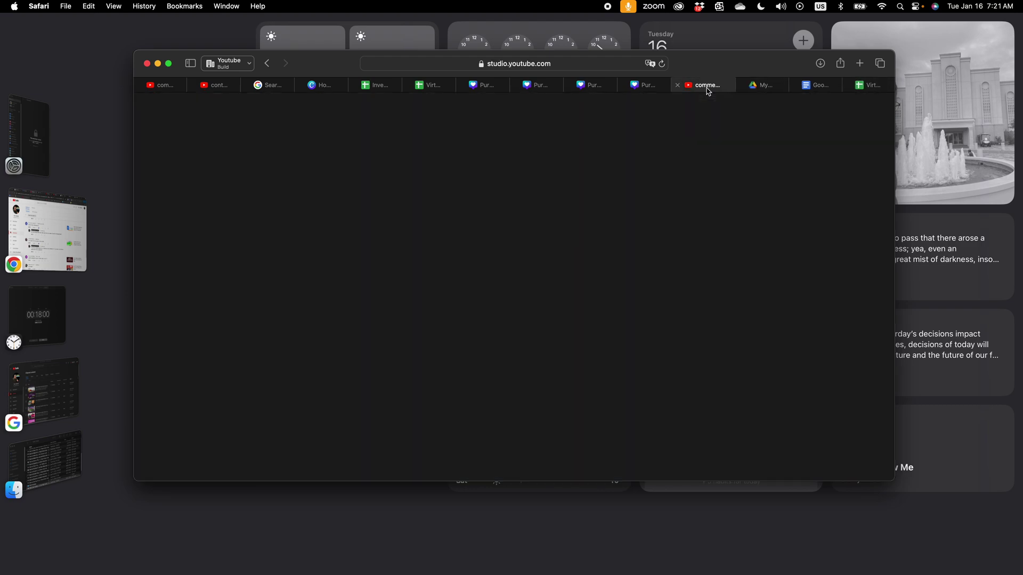